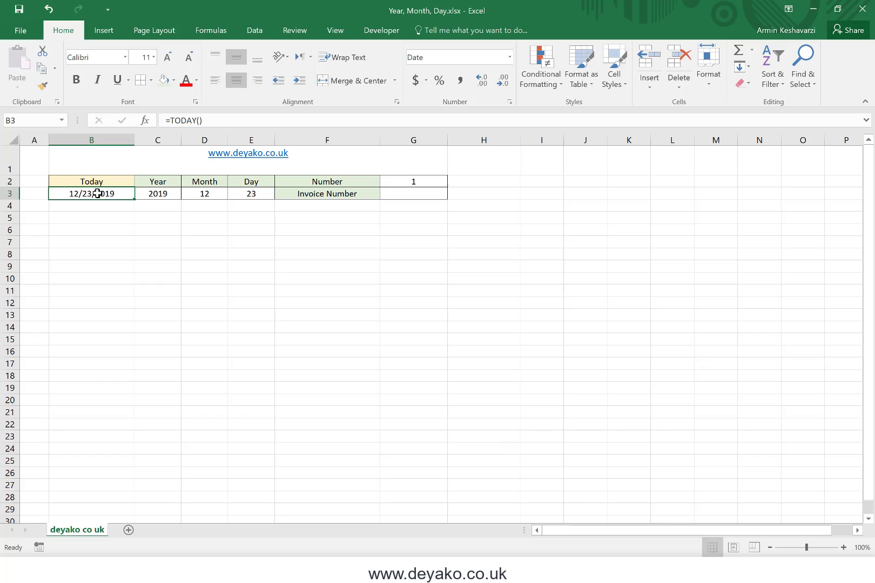
Step: Enter 2019 in cell C5 as a plain number beneath the Year column
left_click(177, 196)
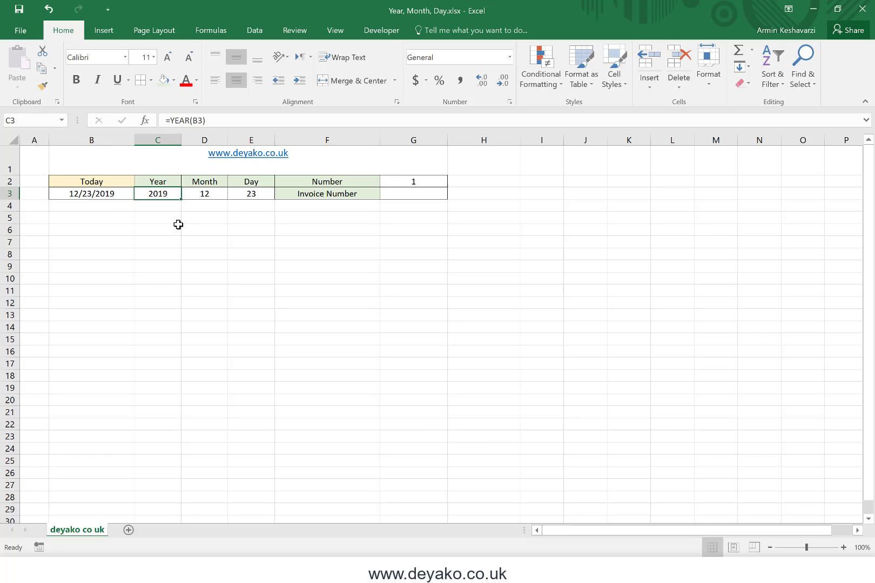
left_click(161, 220)
type("2")
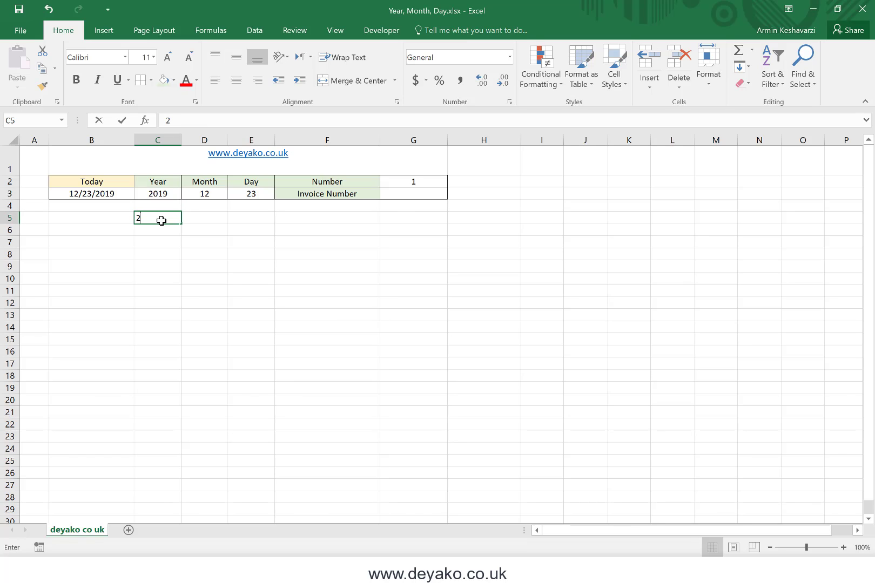
type("019")
key("Return")
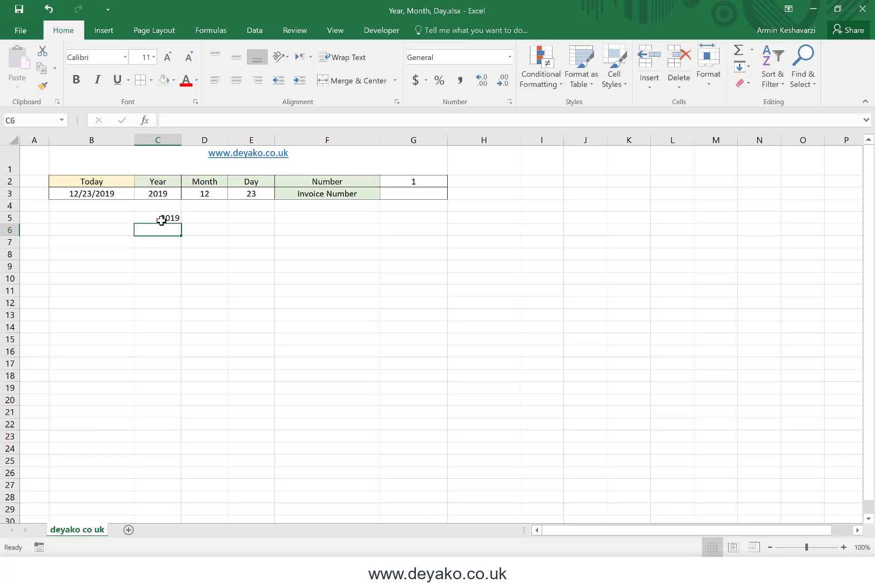
Step: Copy the TODAY formula from B3 into B5 and format the copy as Number
left_click(87, 188)
key("ctrl+c")
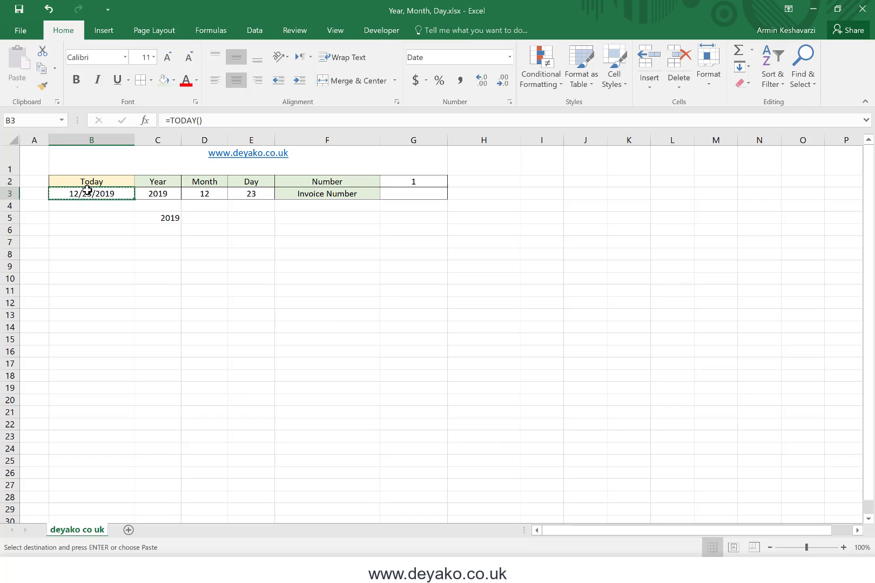
key("Down")
key("Down")
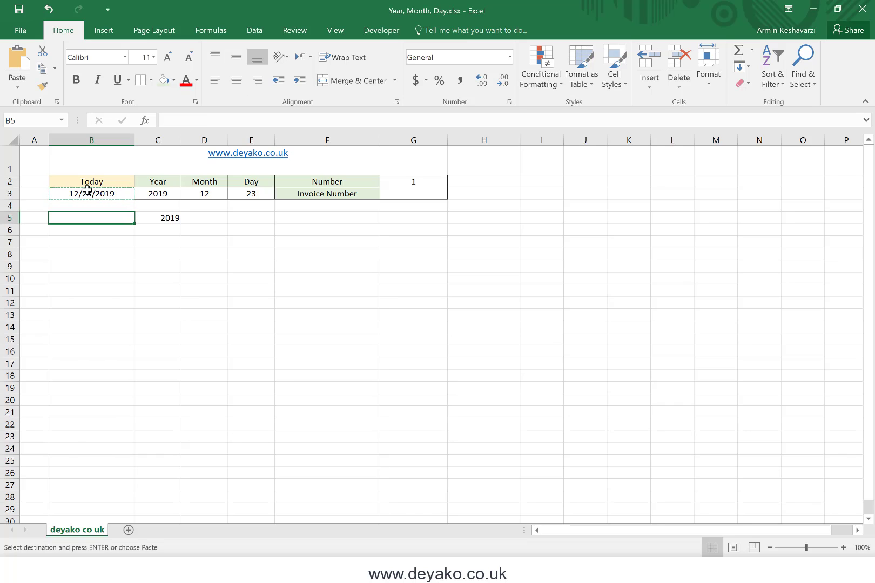
key("ctrl+v")
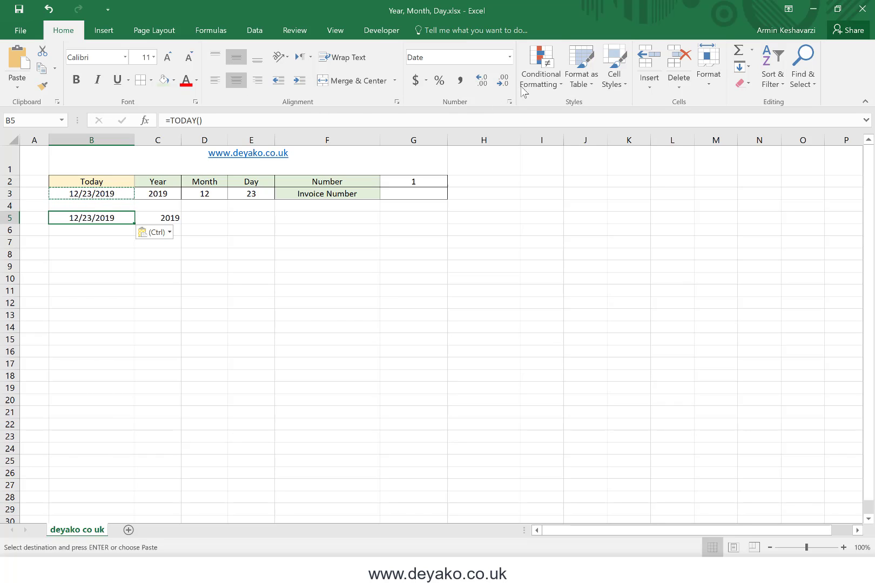
left_click(509, 58)
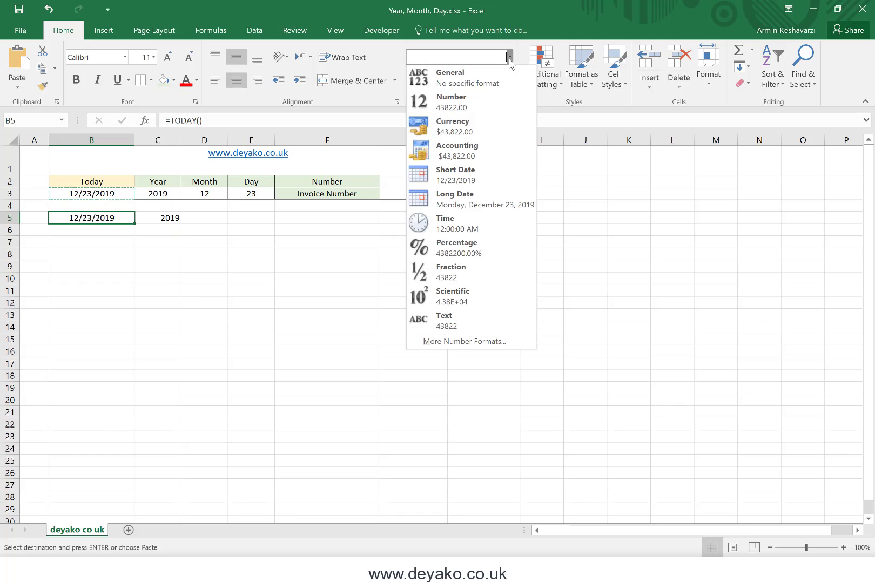
left_click(480, 100)
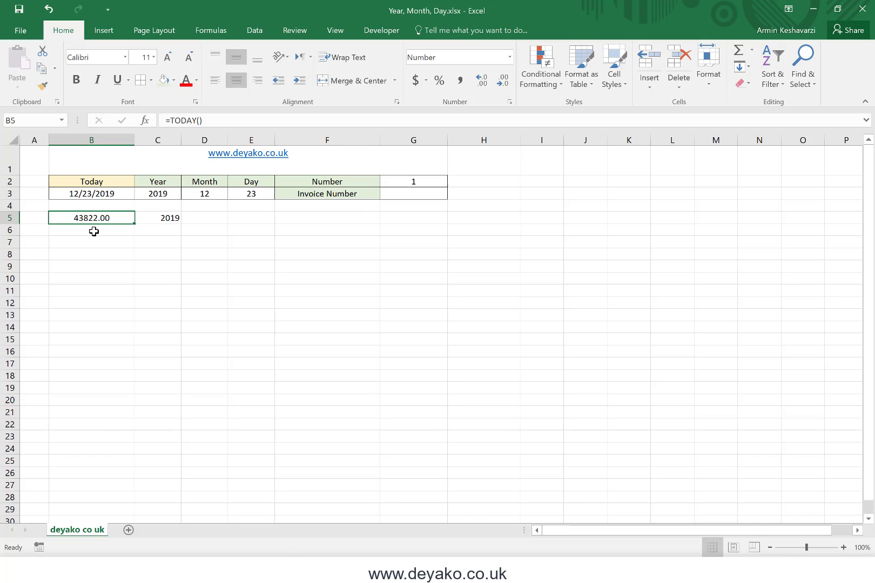
Step: Examine how the Year, Month and Day formulas in C3, D3 and E3 reference the date, and check the Invoice Number cell
left_click(166, 217)
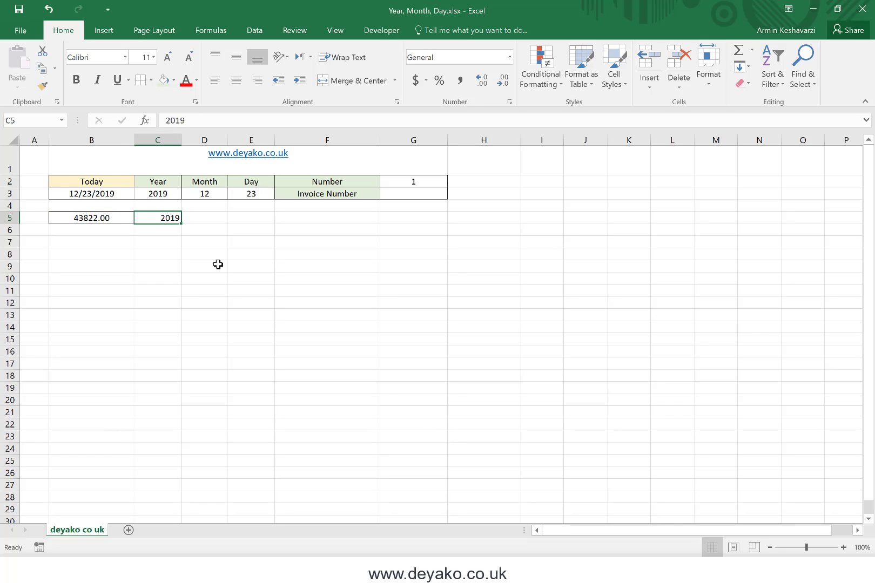
left_click(155, 190)
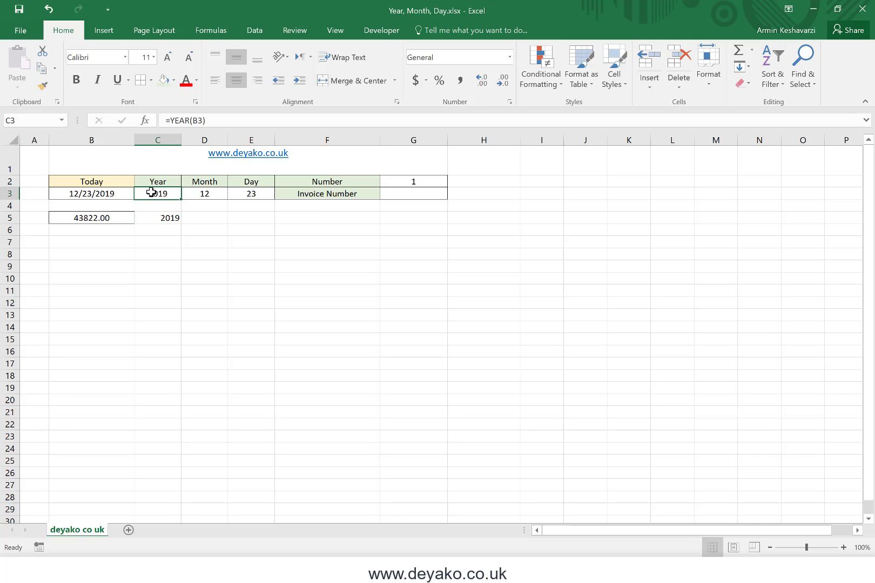
left_click(102, 193)
left_click(206, 195)
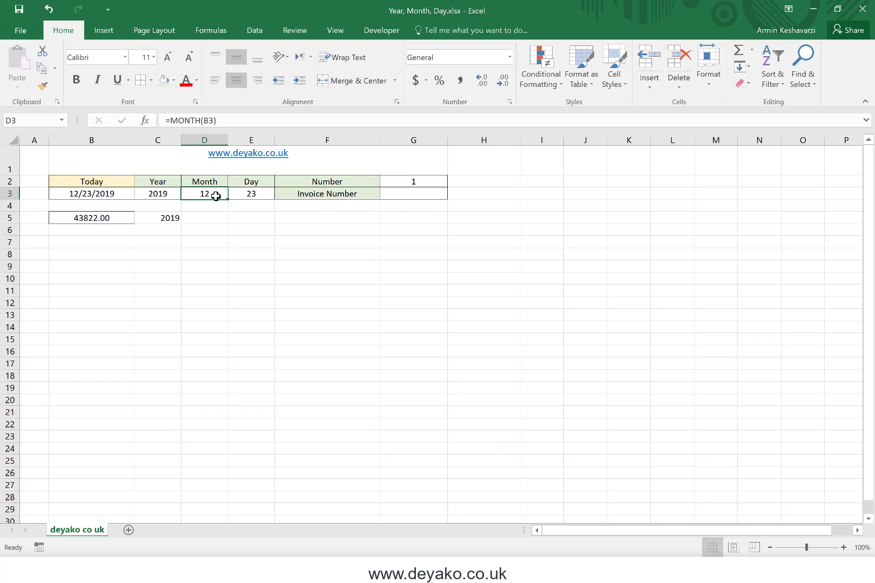
left_click(248, 190)
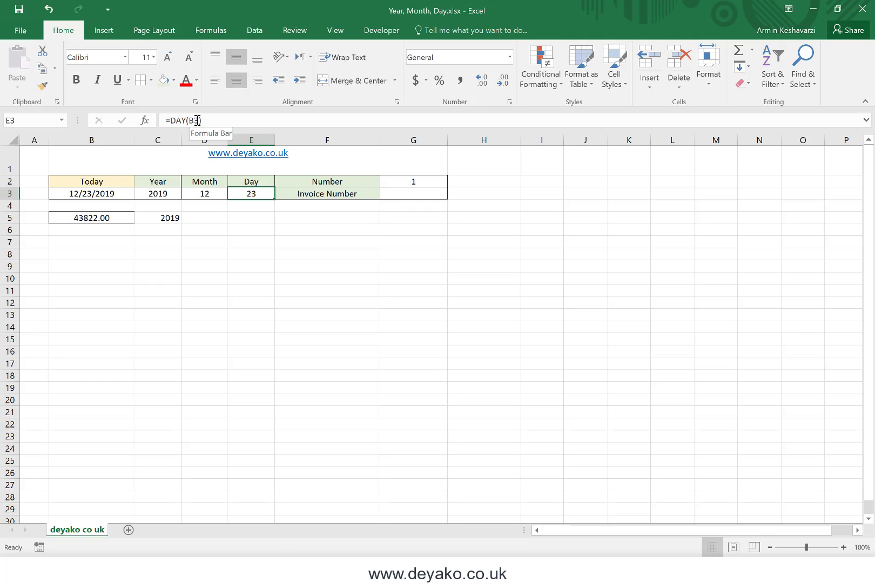
left_click(197, 120)
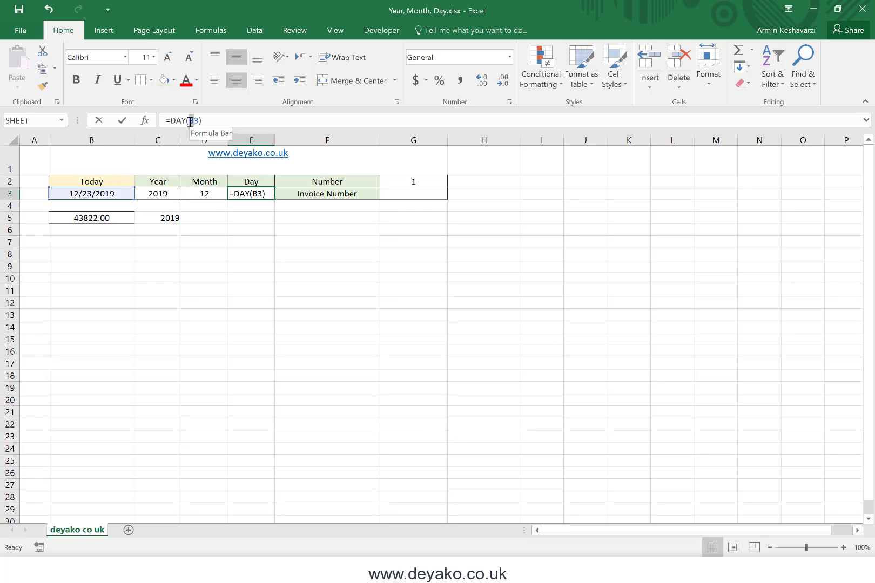
left_click_drag(190, 120, 200, 120)
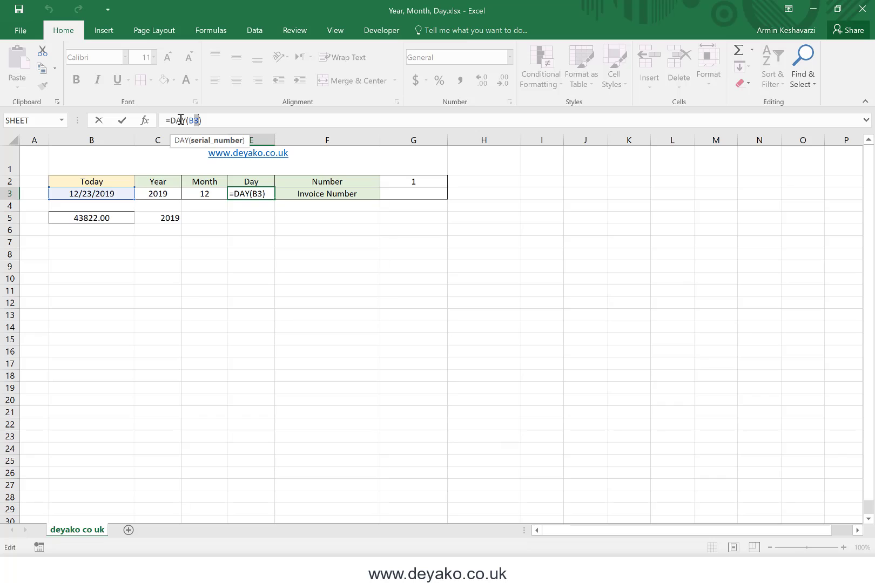
key("Return")
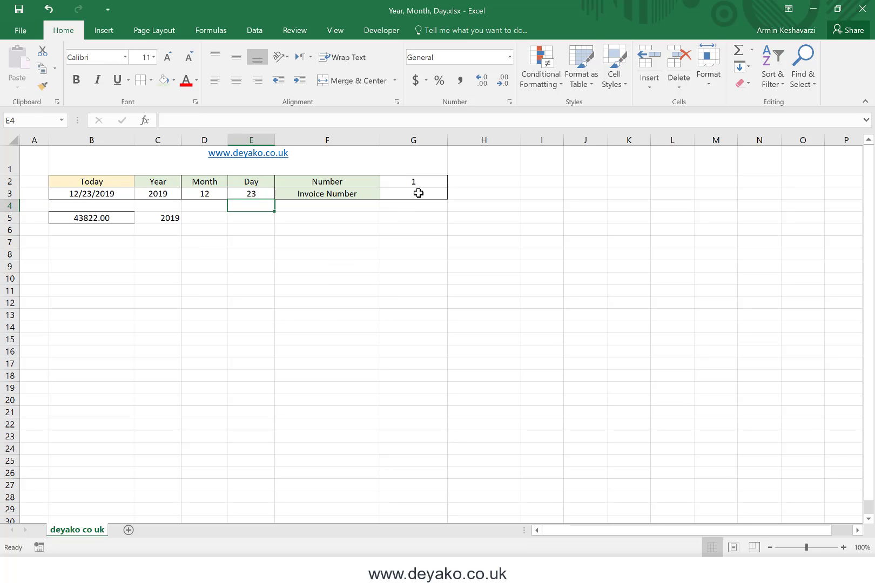
left_click(419, 194)
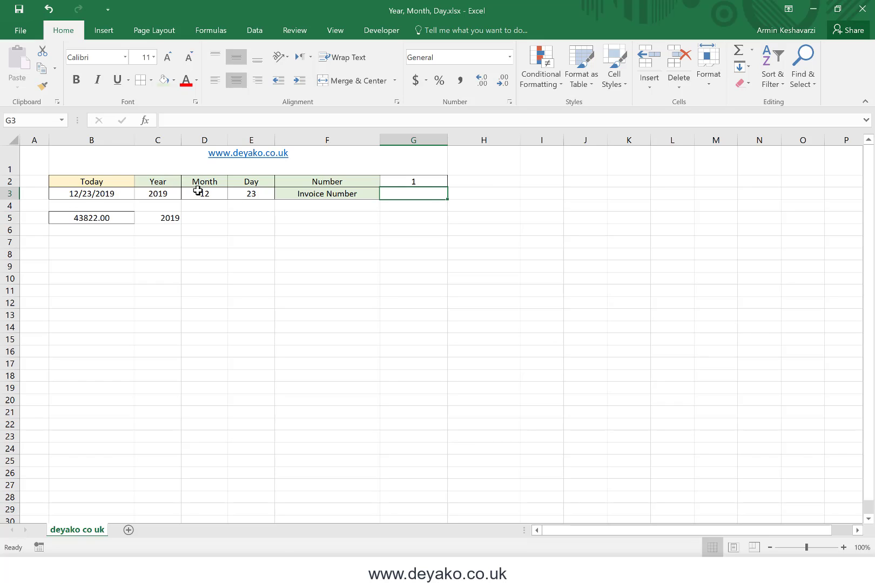
left_click(116, 194)
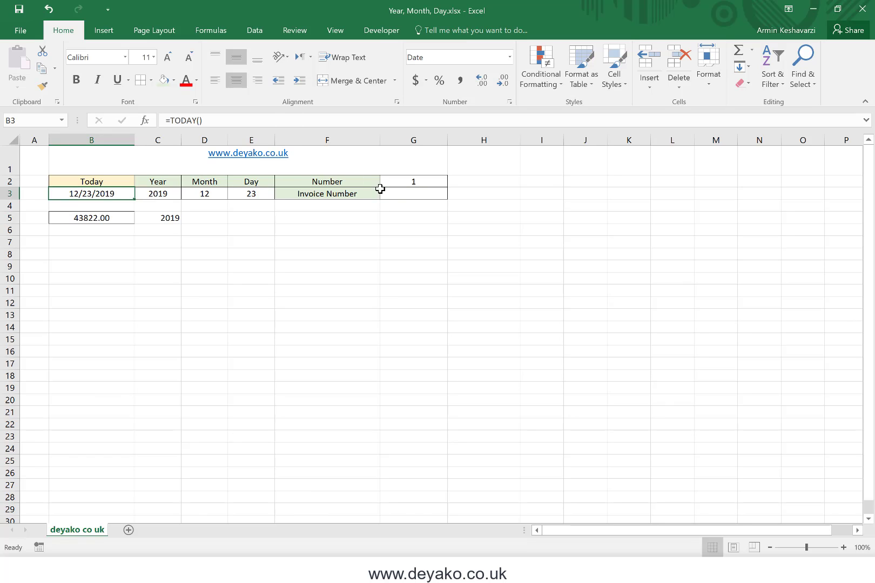
left_click(395, 193)
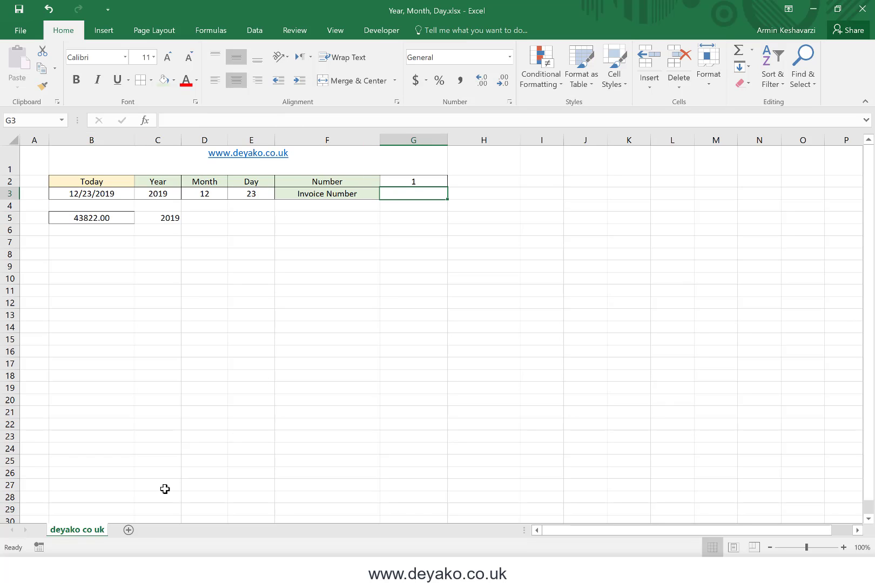
Step: Add a new worksheet and enter the numbers 1 to 5 in cells A1 to A5
left_click(128, 530)
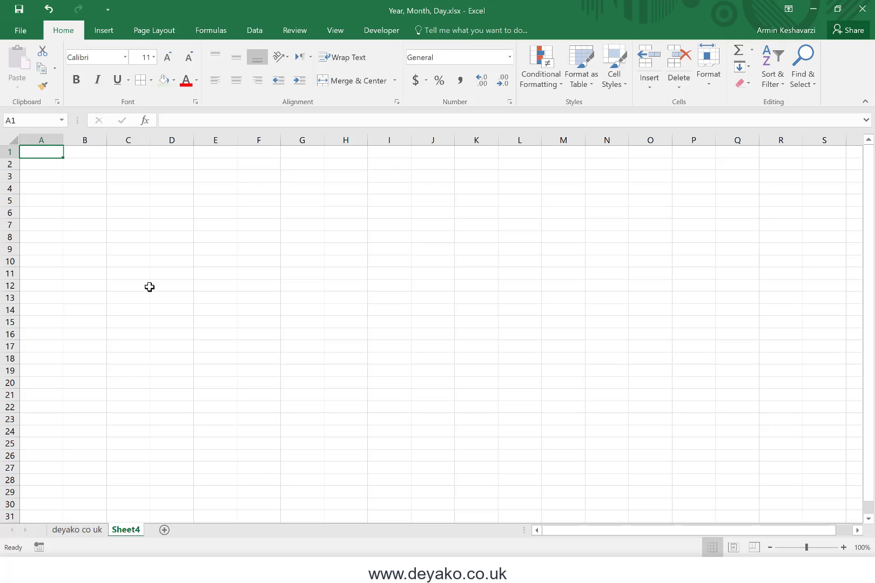
type("1")
key("Return")
type("2")
key("Return")
type("3")
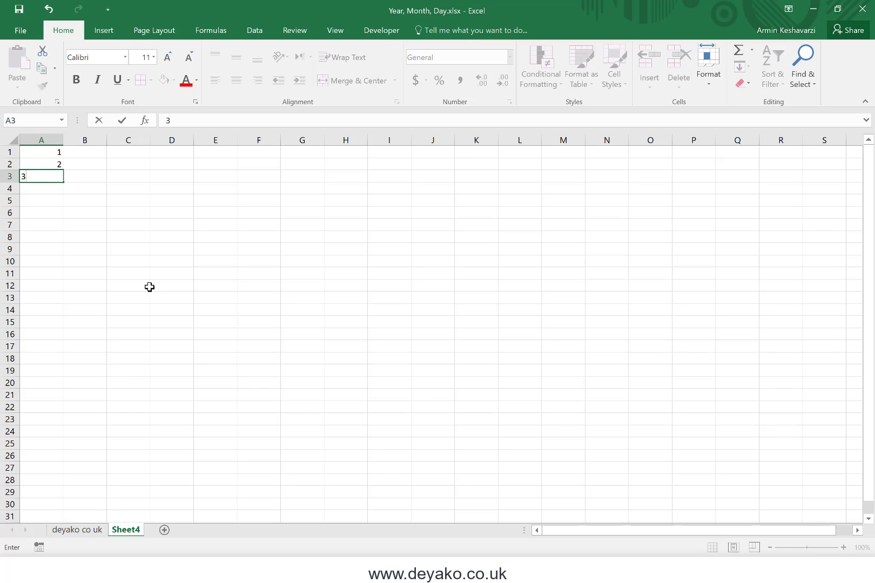
type("4")
key("BackSpace")
key("Return")
type("4")
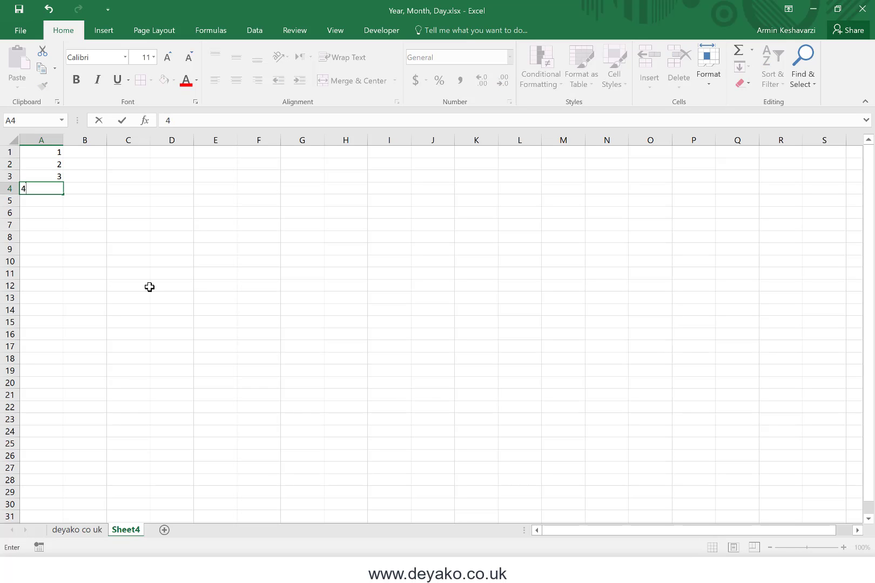
key("Return")
type("5")
key("Return")
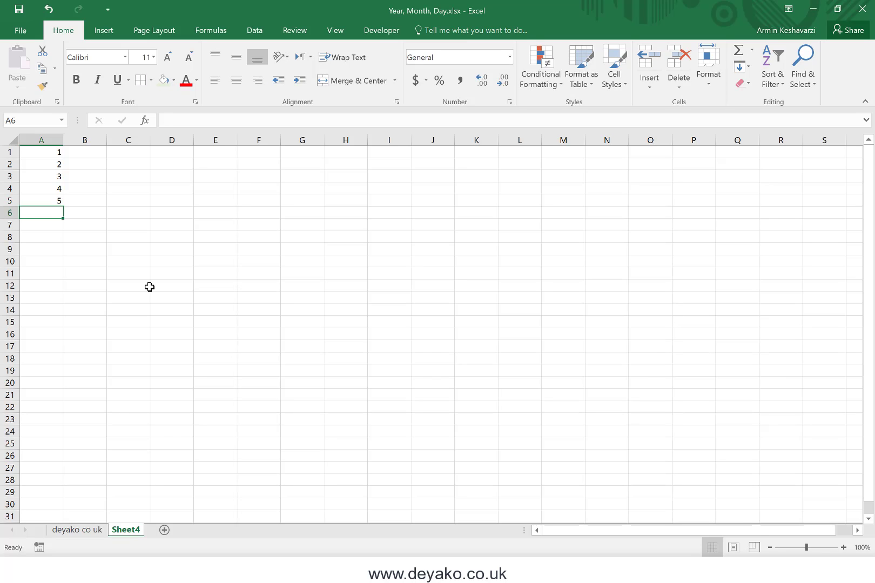
Step: Add another worksheet and enter "Invoice template" in cell A1
left_click(165, 530)
type("In")
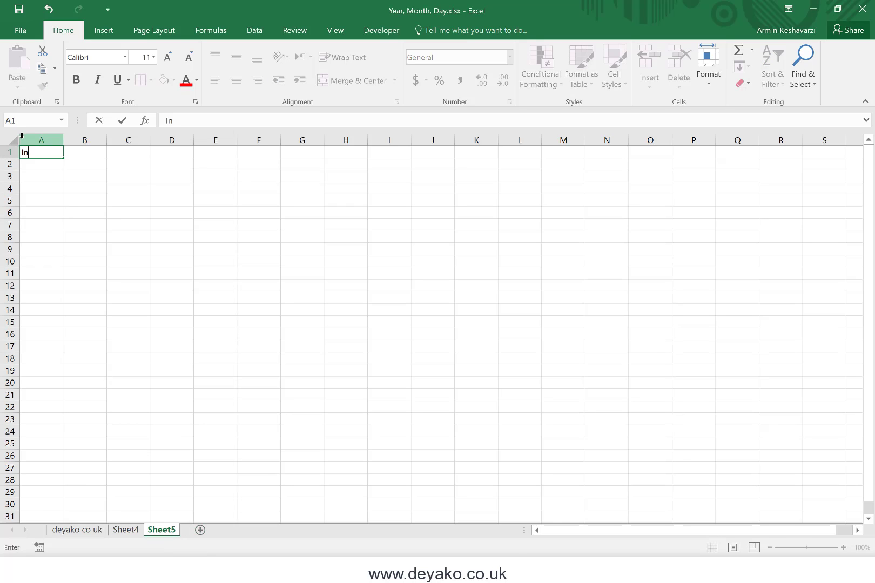
type("voice template")
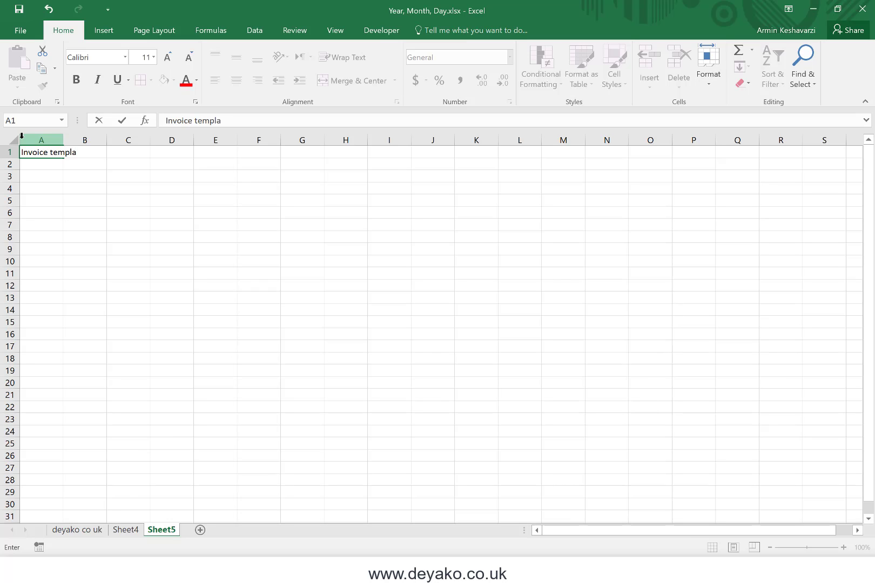
key("Return")
Step: Enter the label "Invoice Number" in G2 and autofit the width of column G
key("Right")
key("Right")
key("Right")
key("Right")
key("Right")
key("Right")
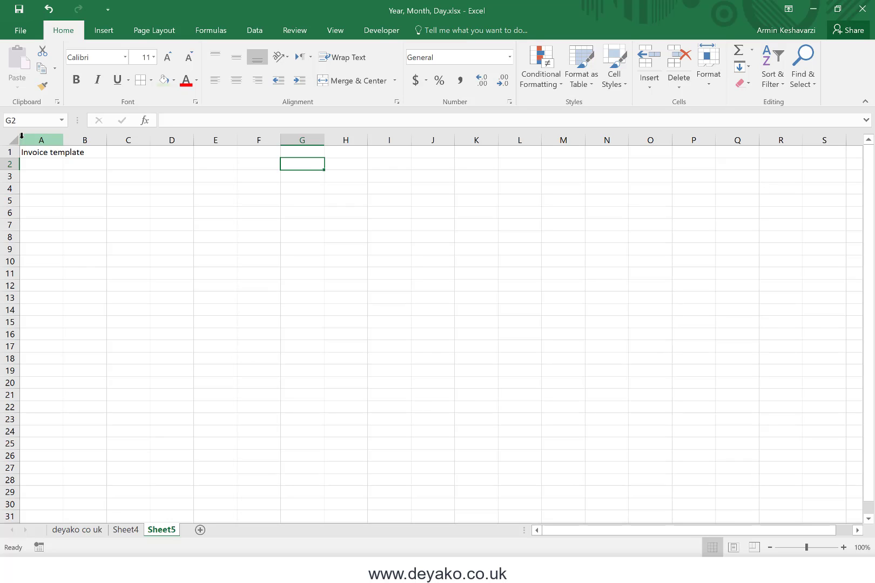
type("Invoice Nu")
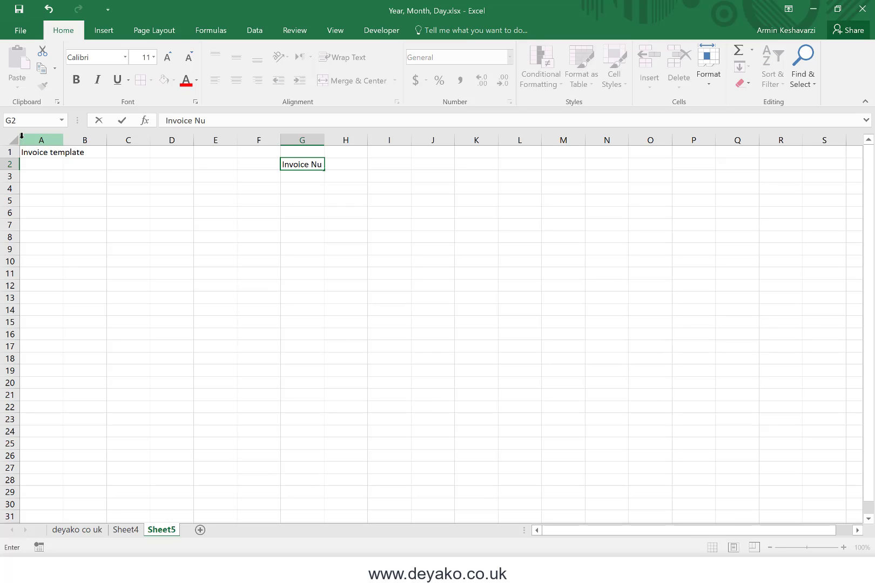
type("mber")
key("Return")
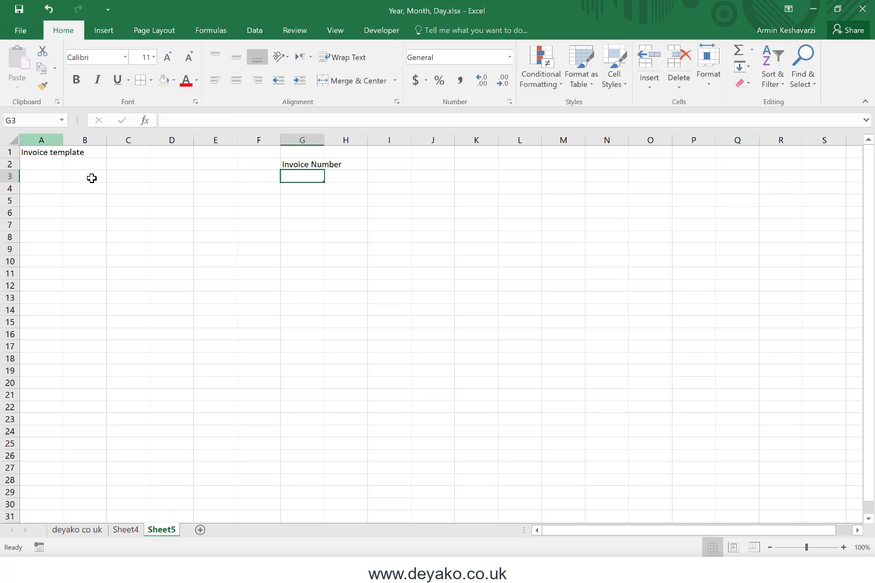
double_click(324, 145)
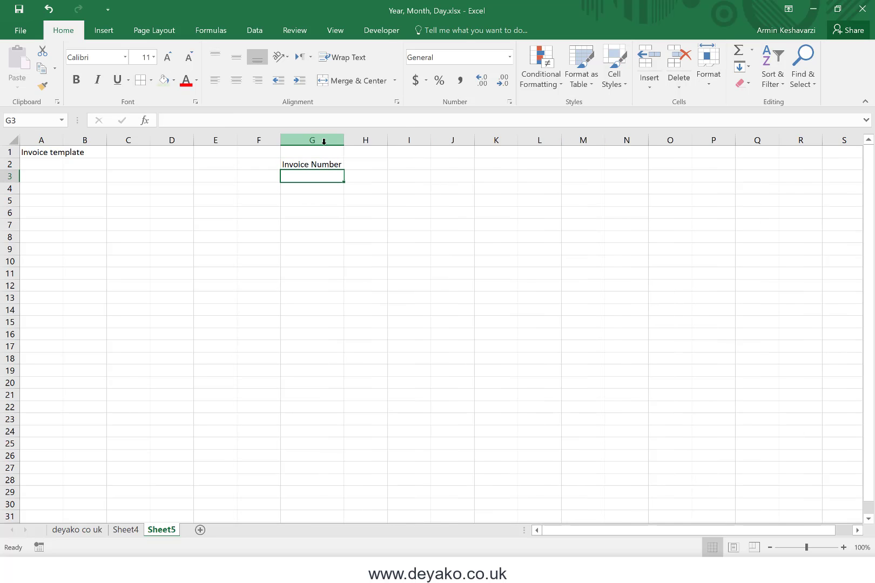
Step: In cell G2 of the deyako co uk sheet, enter a COUNTA formula that counts the entries in column A of Sheet4
left_click(122, 530)
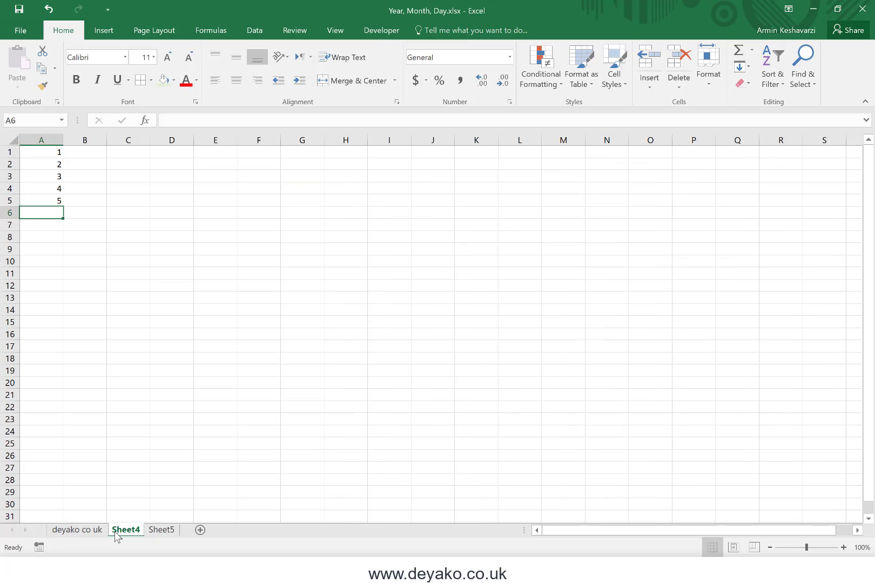
left_click(95, 532)
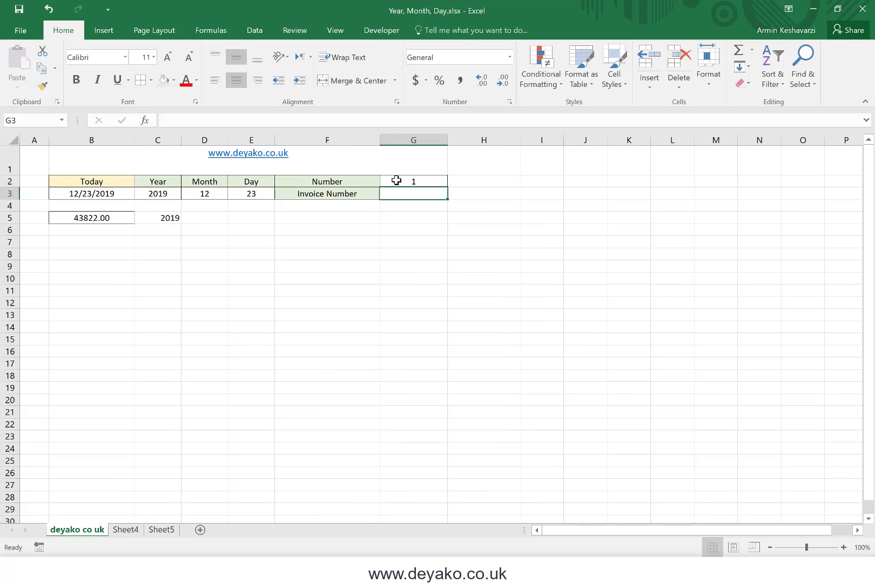
left_click(396, 180)
type("=count")
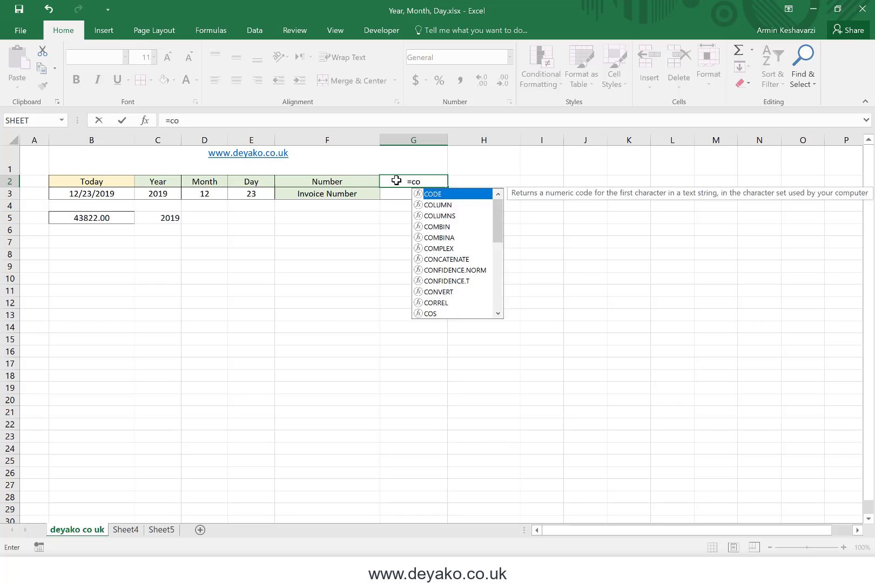
key("Tab")
key("BackSpace")
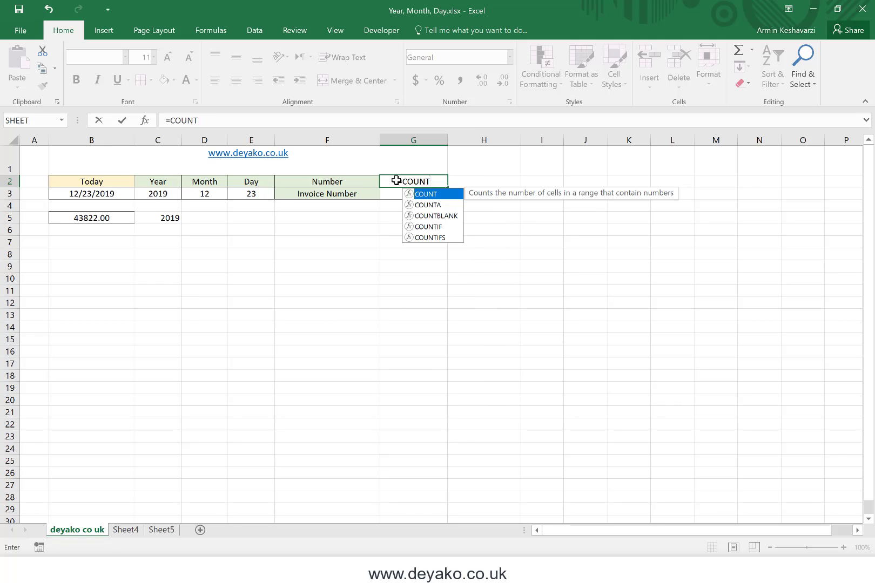
type("a(")
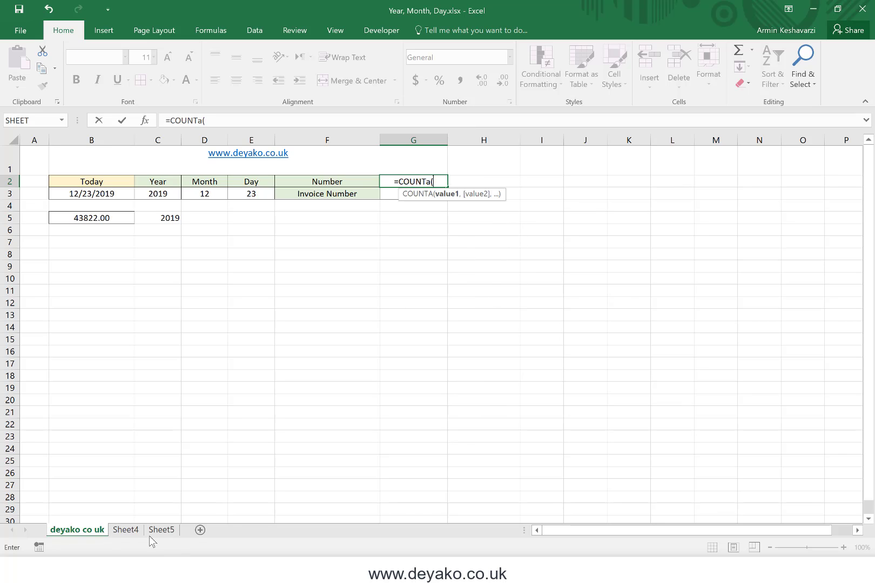
left_click(125, 530)
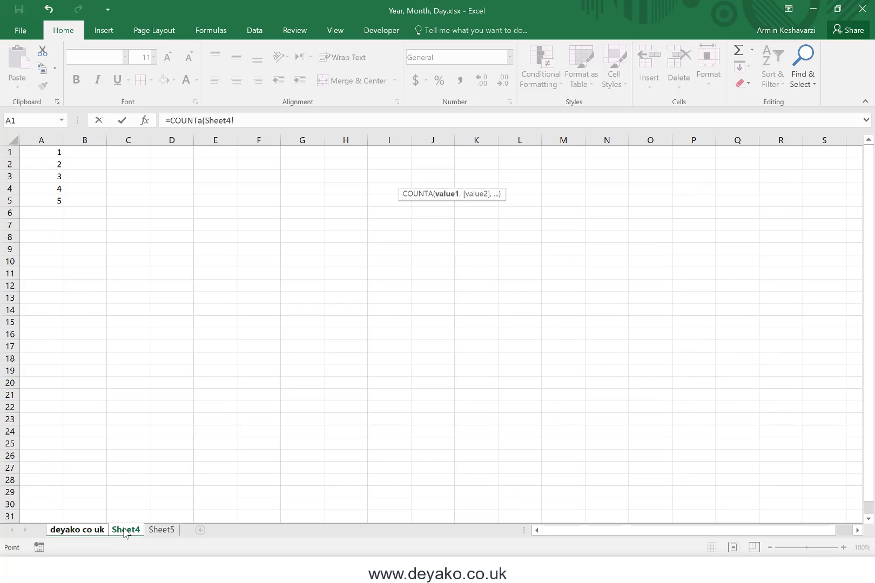
left_click(39, 140)
left_click(264, 118)
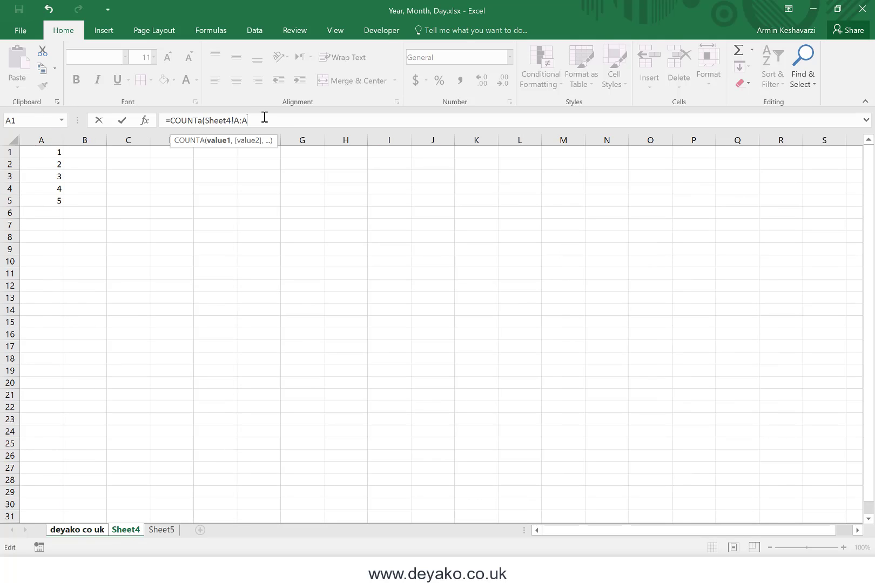
type(")")
key("Return")
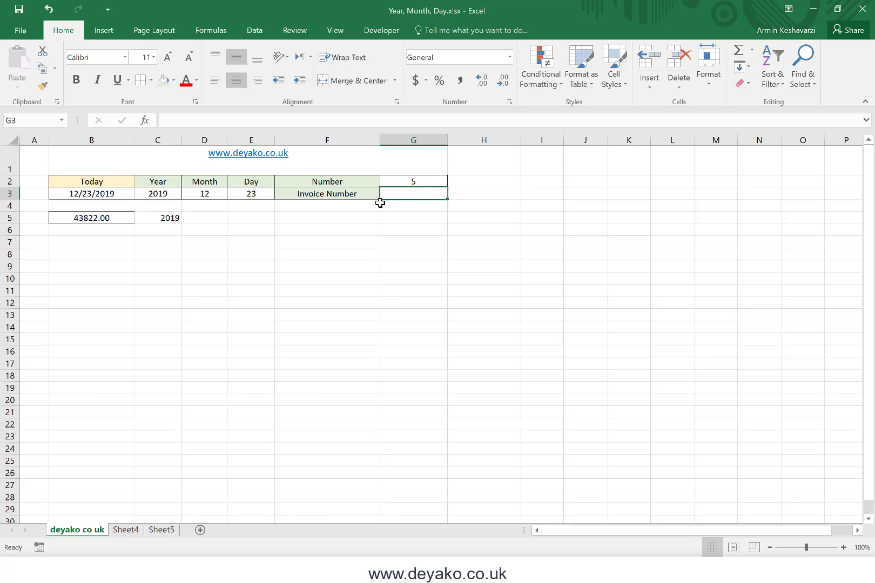
Step: Enter the sample invoice number 2019-12-23-5 as plain text in cell G3
type("2019-")
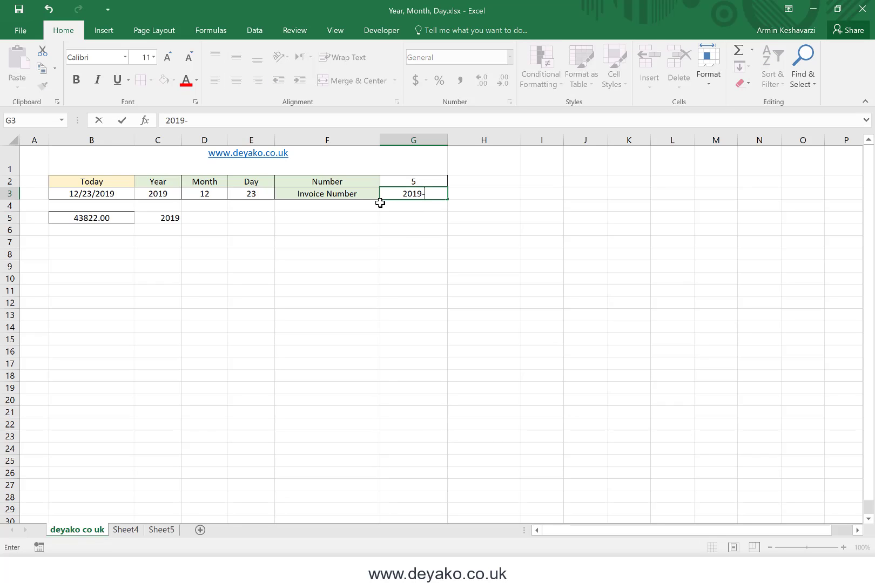
type("12-23-5")
key("Return")
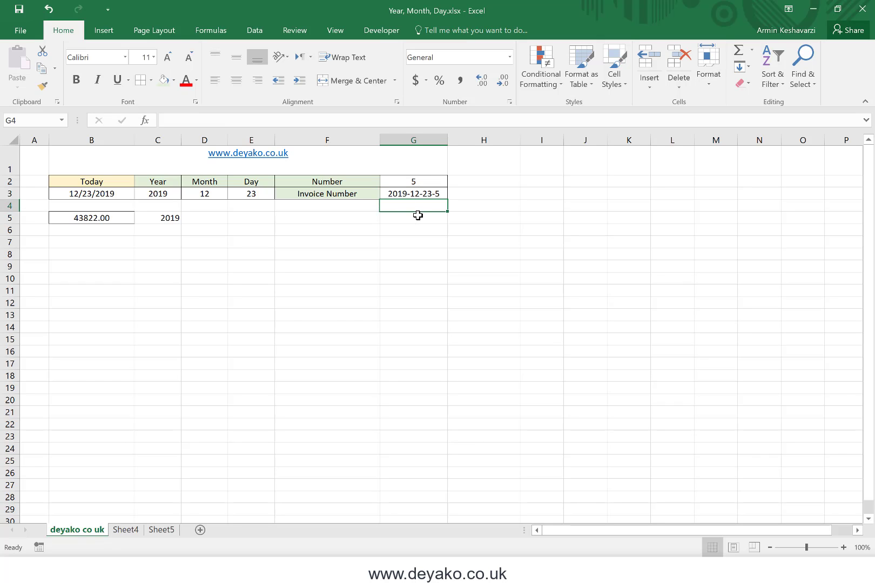
Step: Replace the content of G3 with the formula =B3 & "-" & G2, joining the date and the running number
left_click(436, 192)
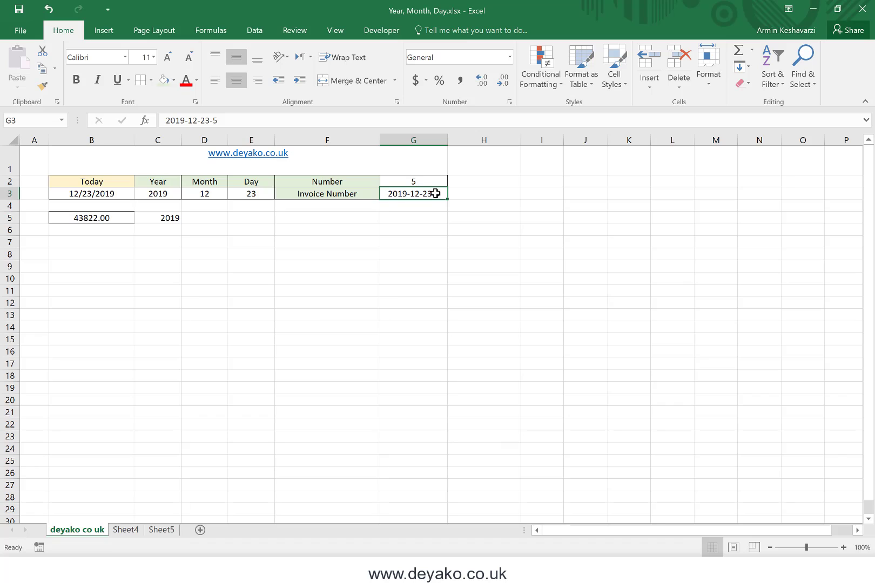
type("=")
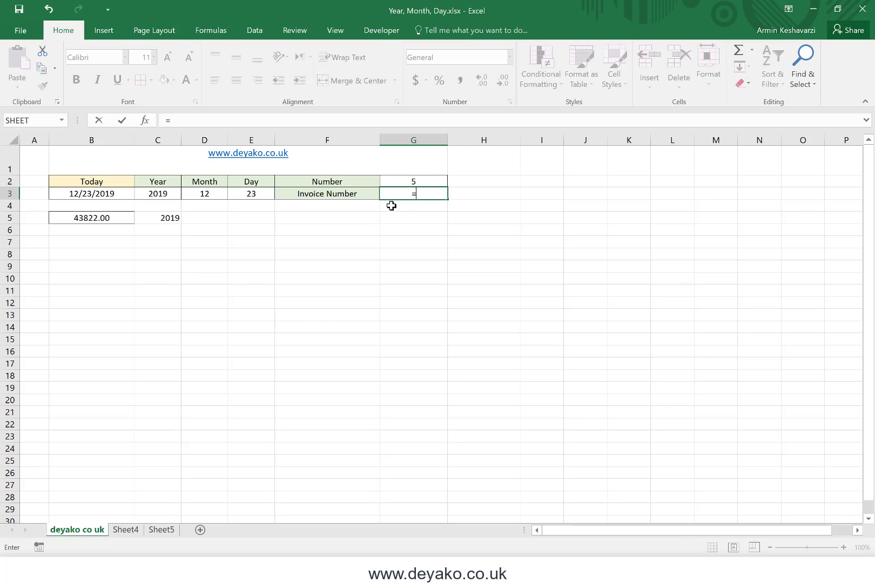
left_click(113, 196)
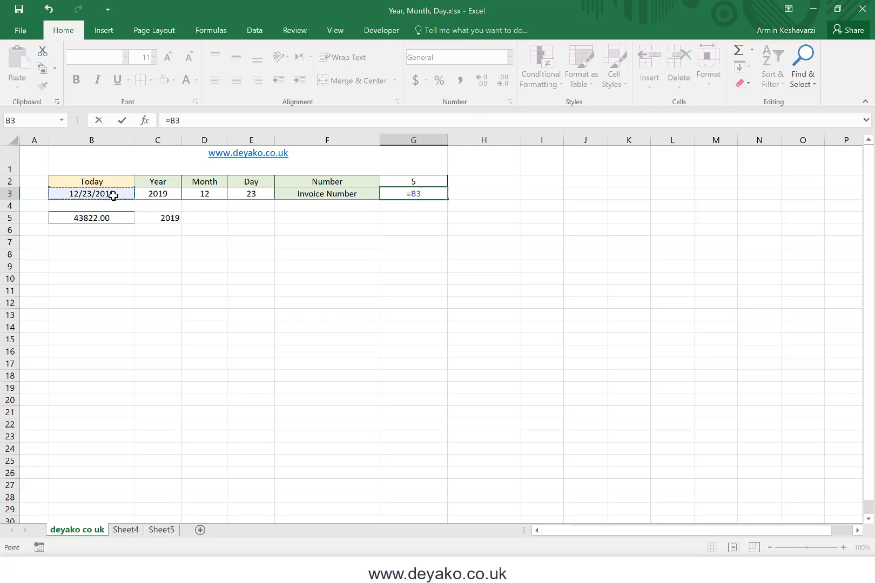
type("&")
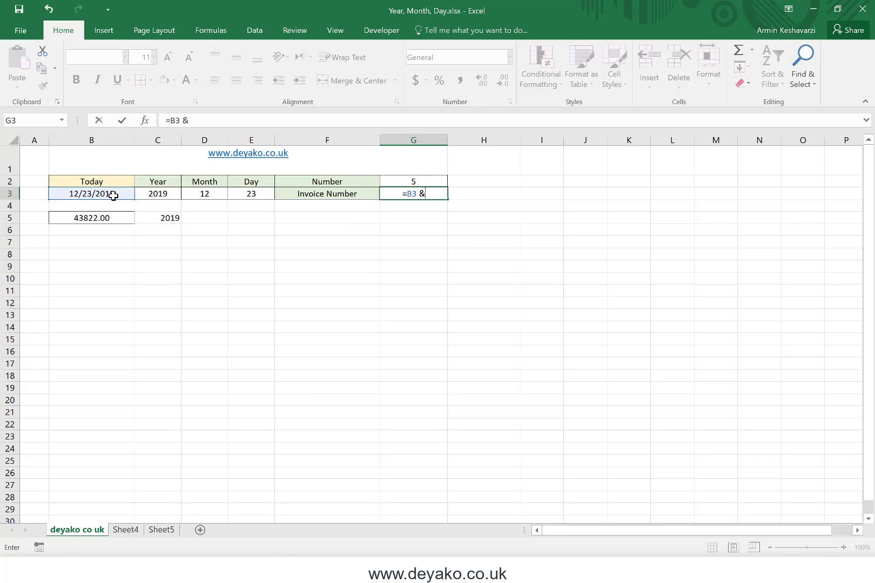
type(" \"-\" &")
left_click(399, 182)
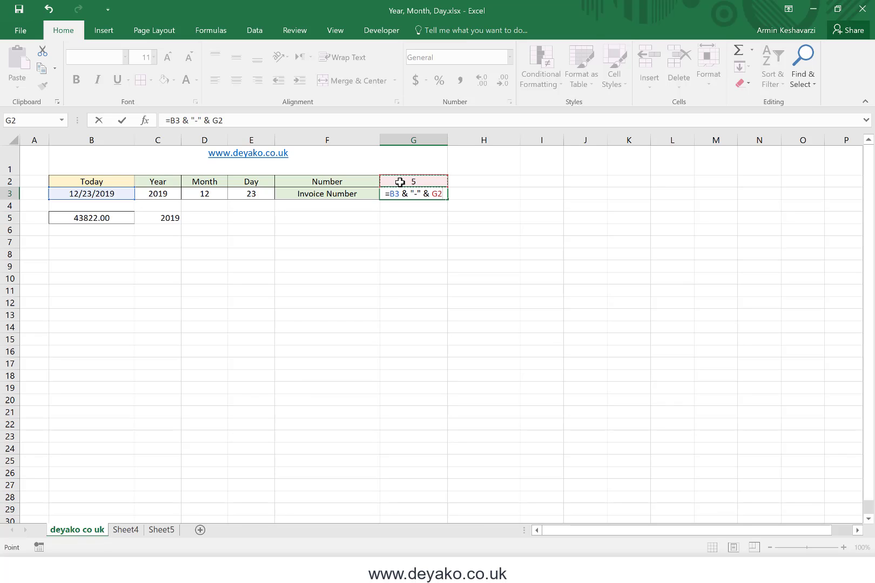
key("Return")
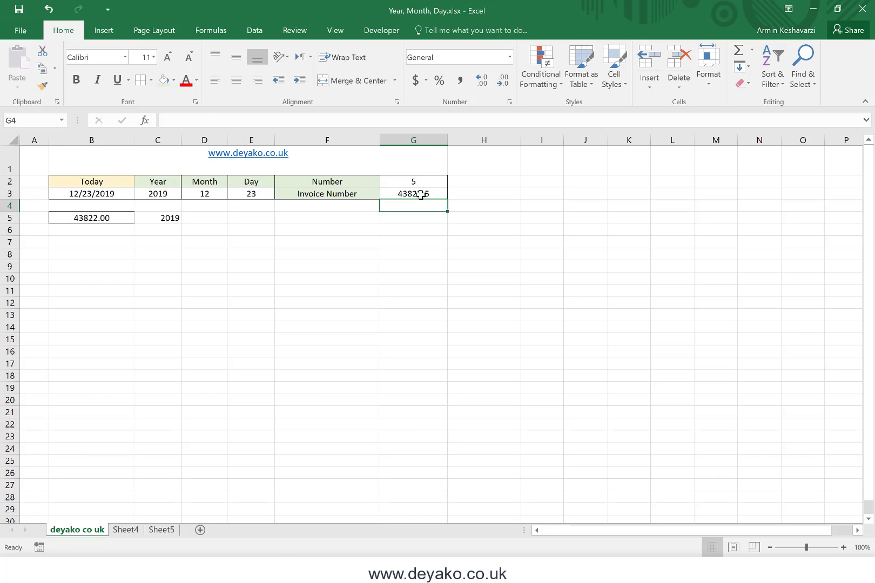
Step: Change the B3 reference in the G3 formula to YEAR(B3), keeping the "-" & G2 part
left_click(421, 194)
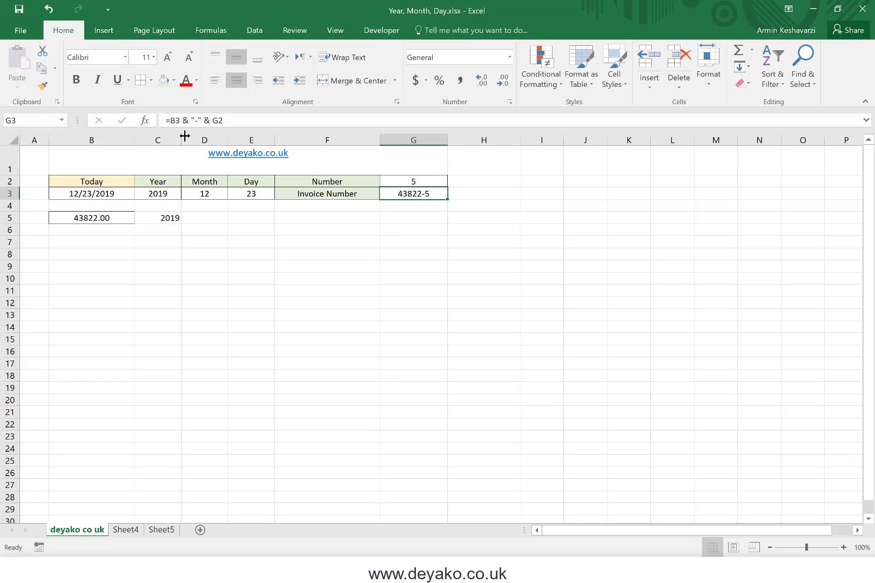
double_click(171, 120)
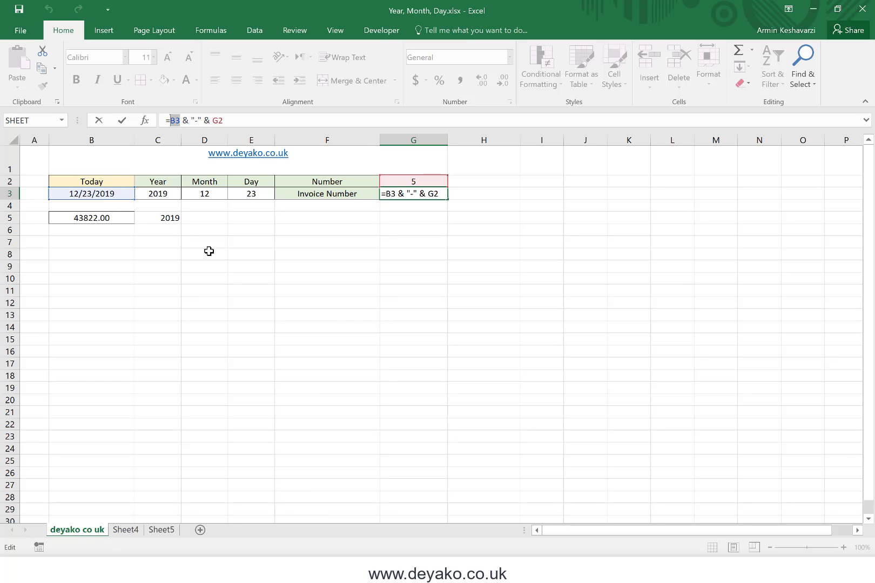
type("Year")
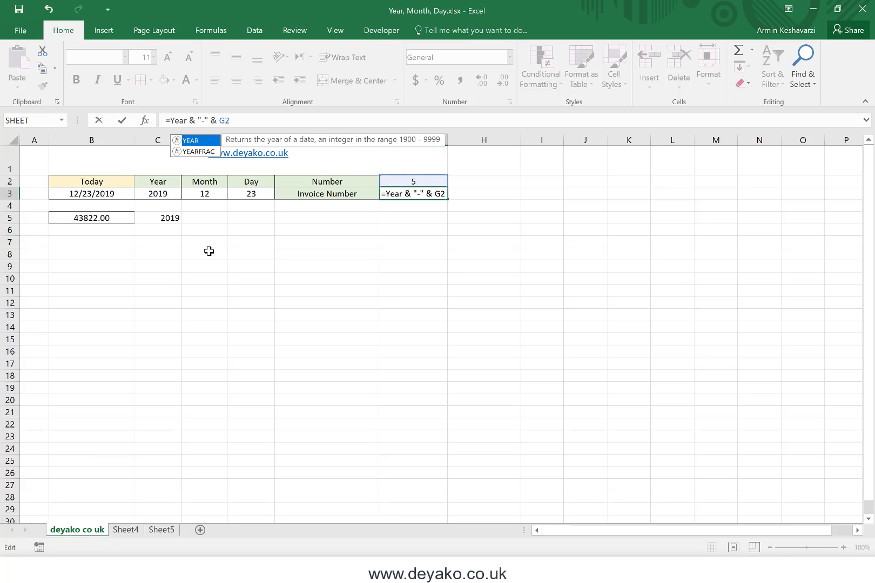
type("(")
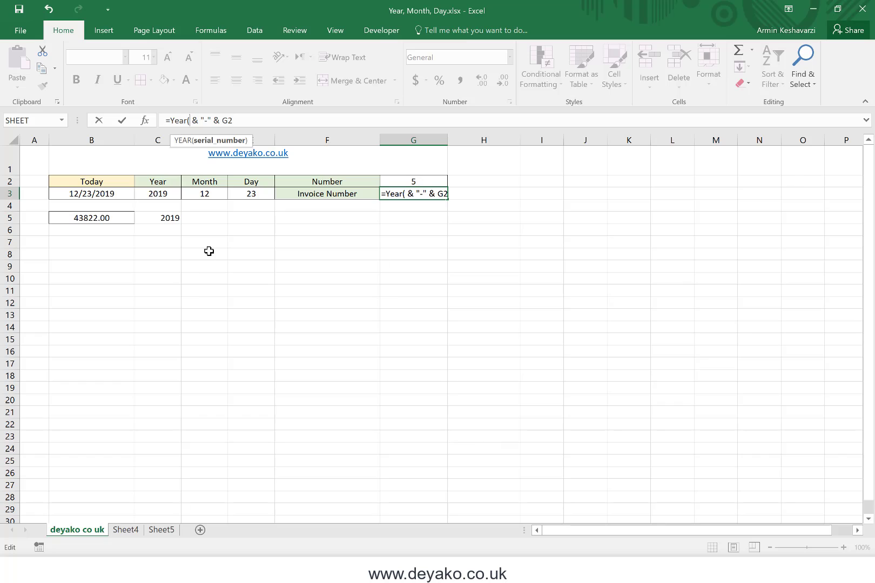
left_click(113, 194)
type(")")
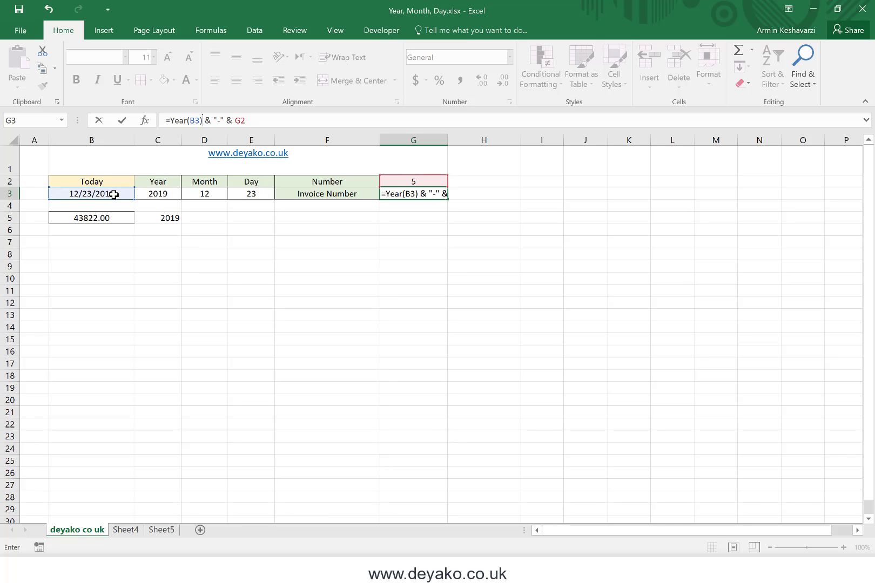
key("Return")
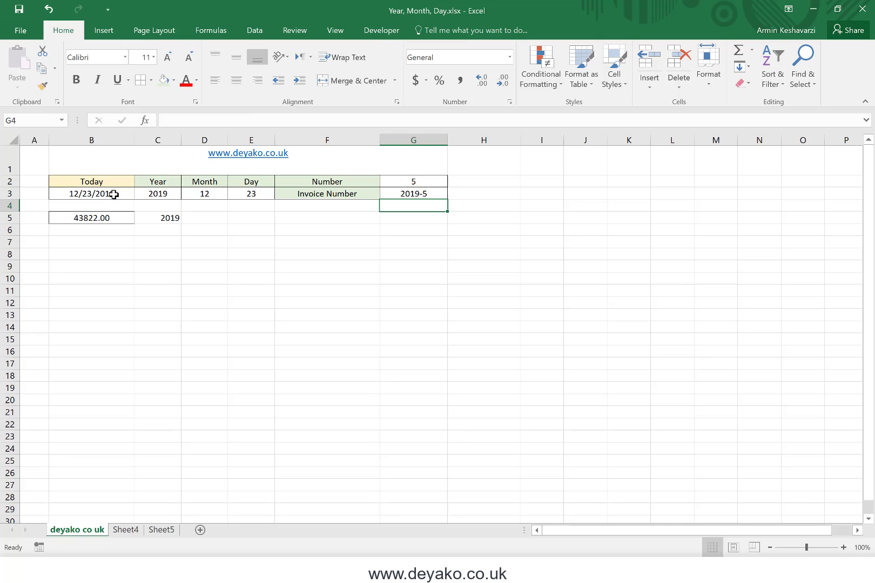
Step: Insert & "-" & MONTH(B3) after YEAR(B3) in the G3 invoice number formula
left_click(420, 193)
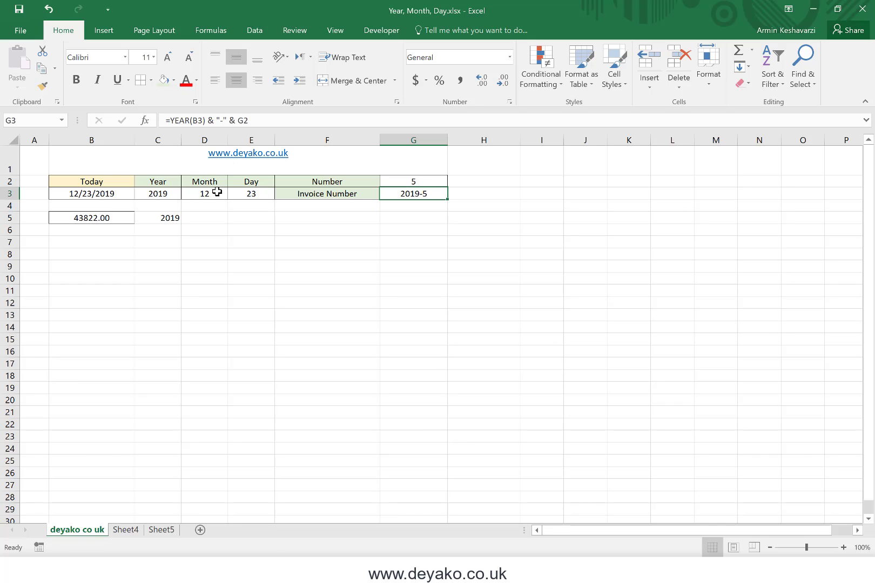
left_click(206, 120)
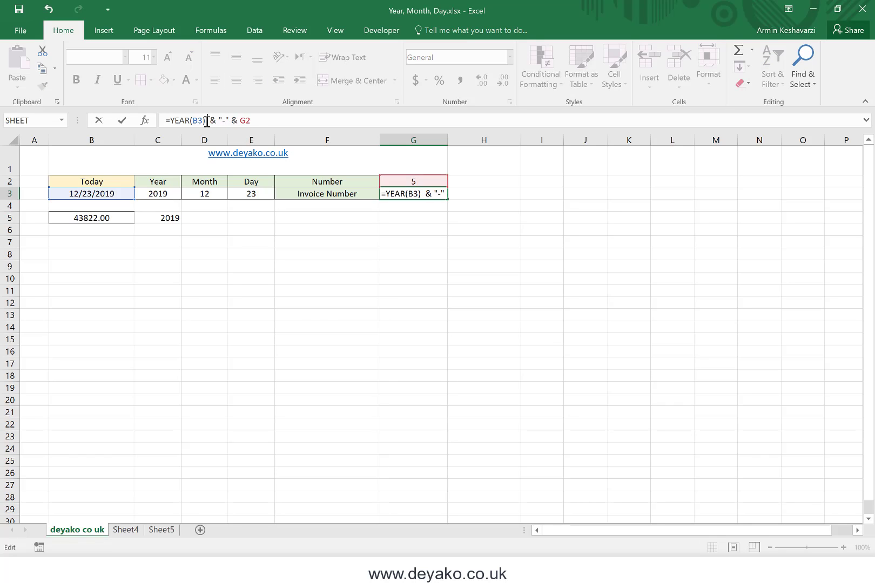
type("&")
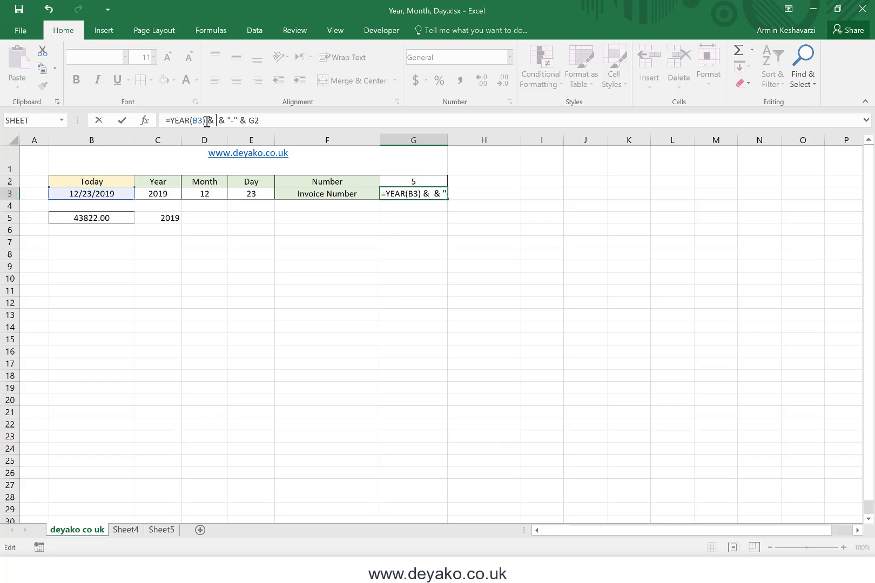
type(" \"-\"")
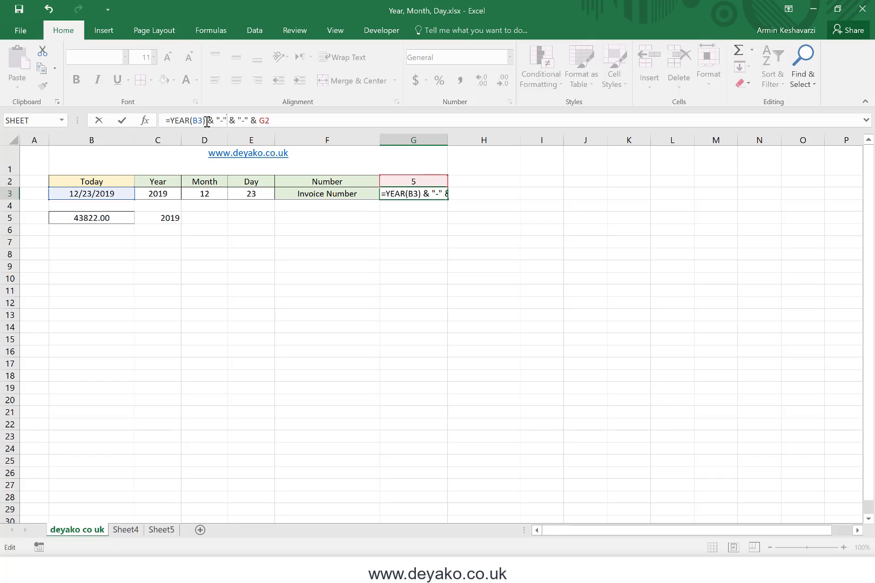
type(" & ")
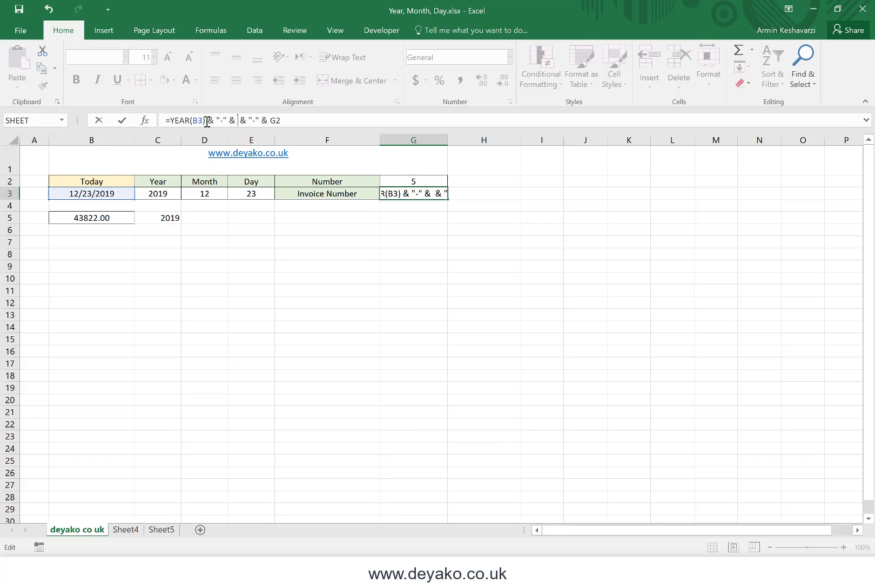
type("month")
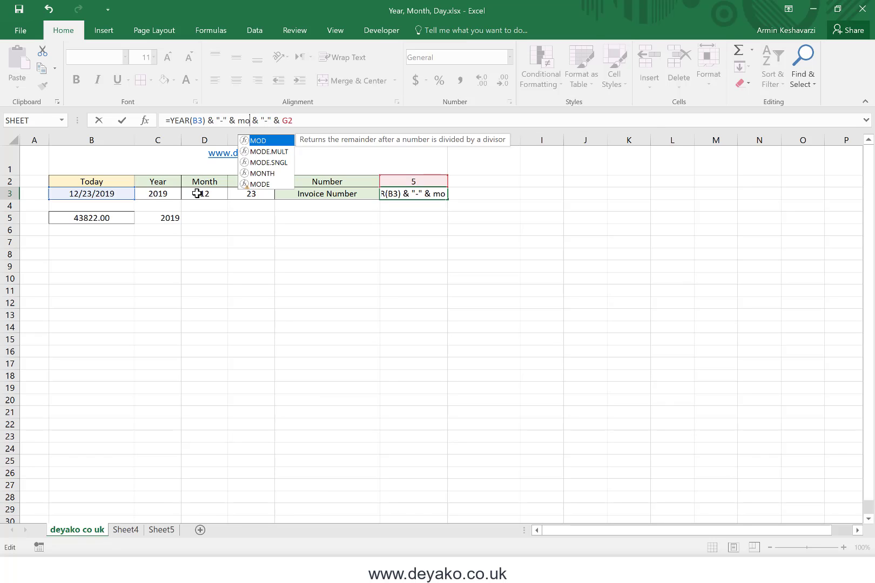
key("Tab")
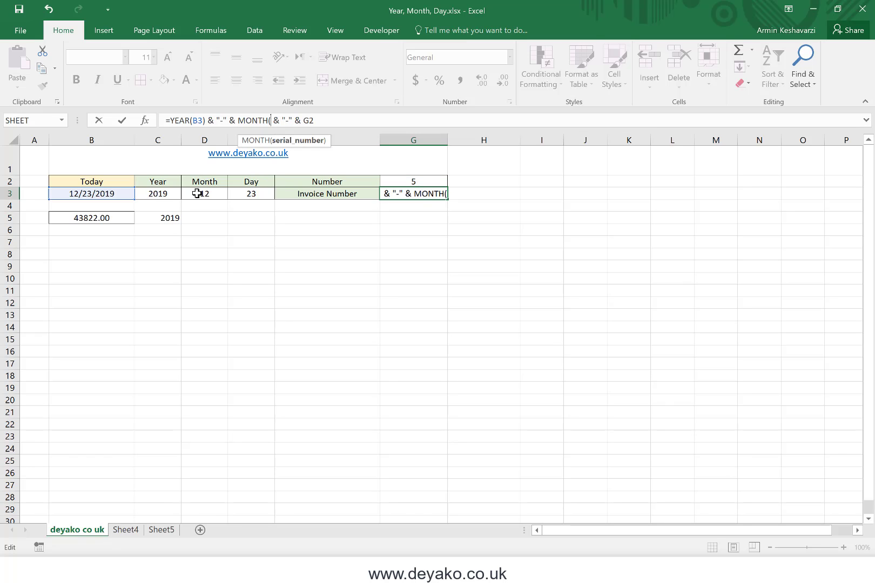
left_click(104, 194)
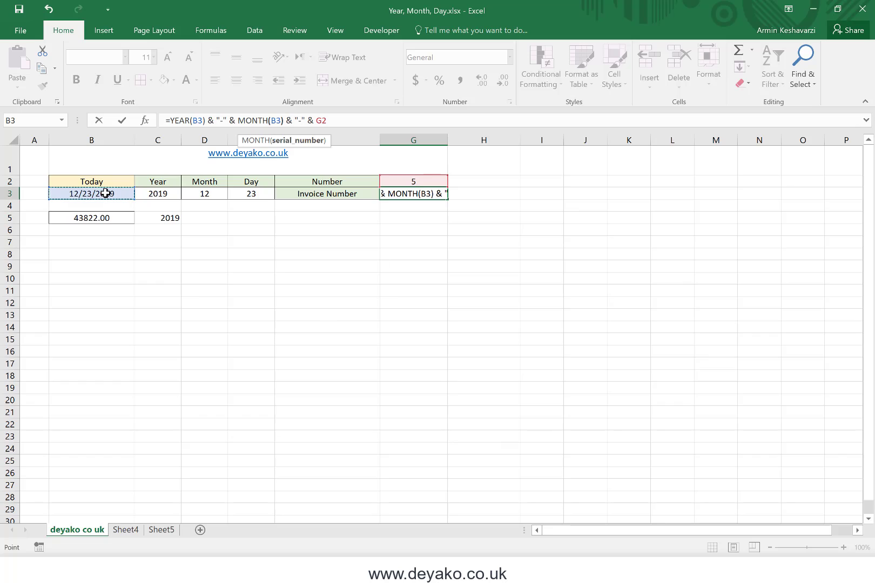
Step: Insert & "-" & DAY(B3) after MONTH(B3) in the G3 invoice number formula, before the running number part, and commit it
type(") & \"-")
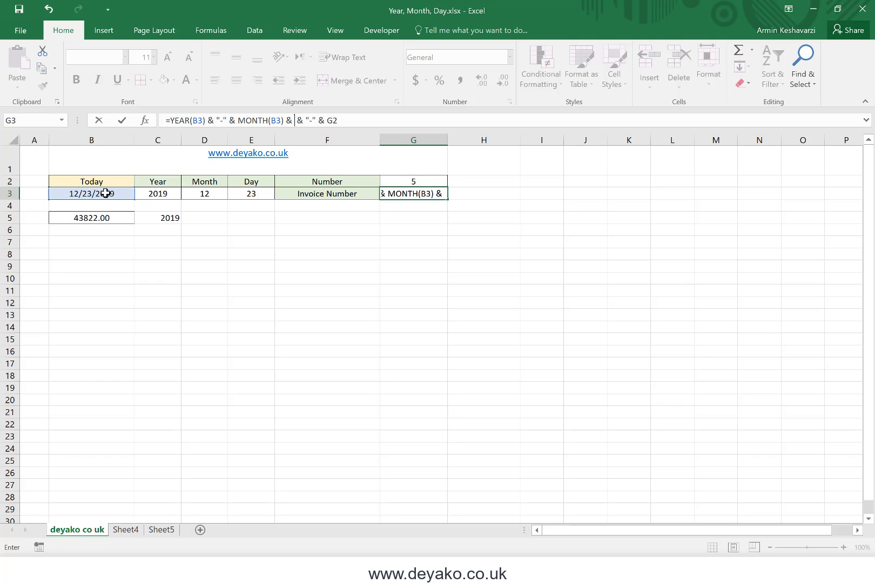
type("\" & ")
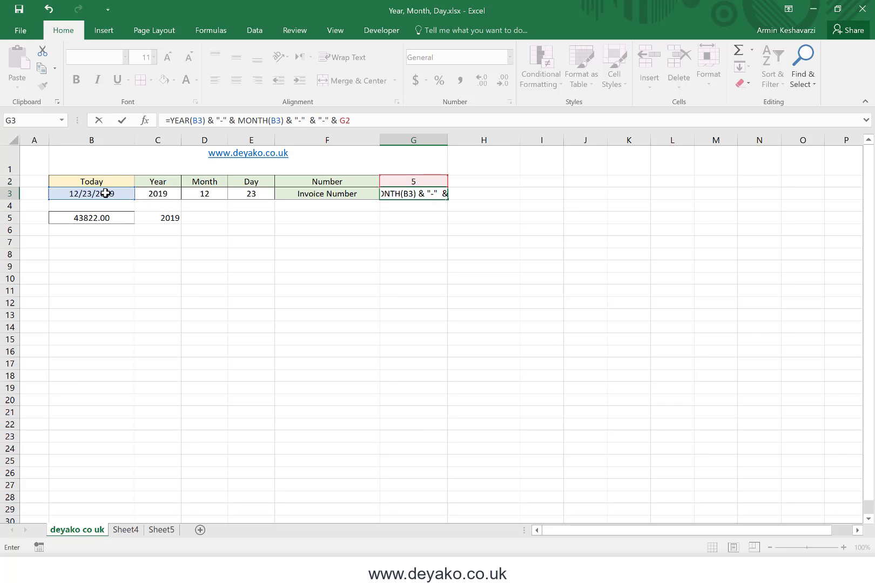
type("DAY(")
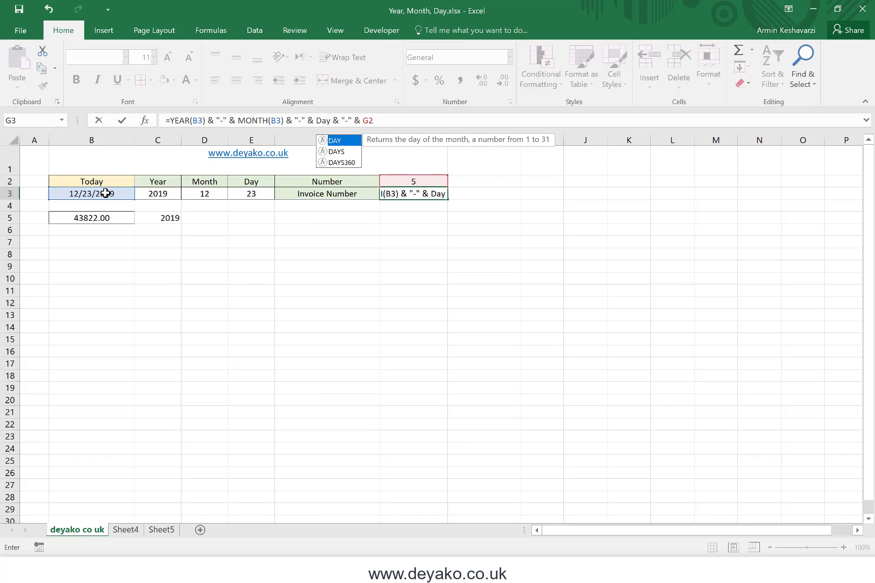
left_click(123, 195)
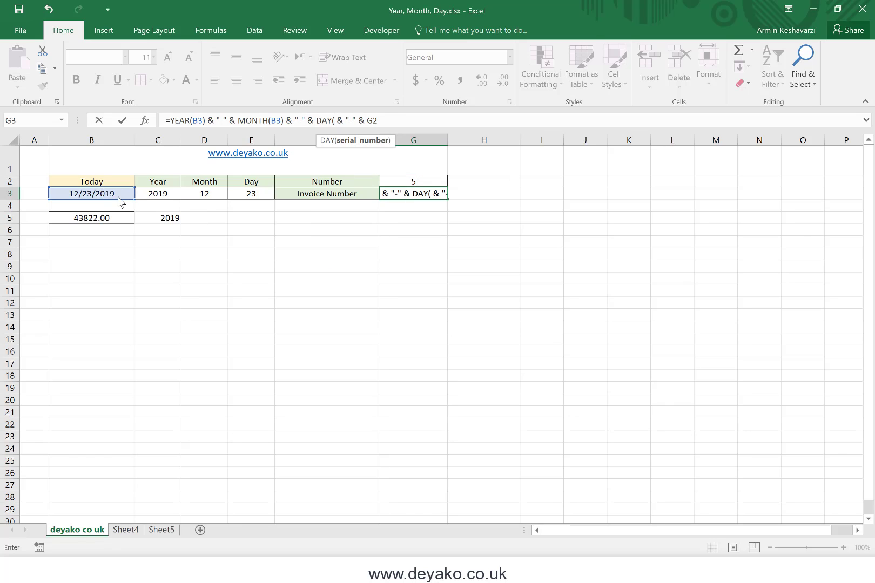
left_click(109, 191)
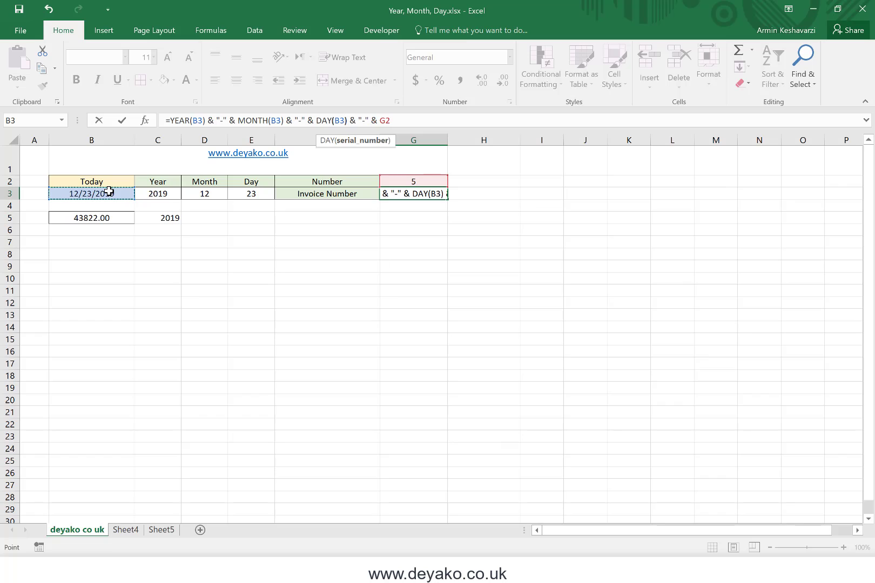
key("Return")
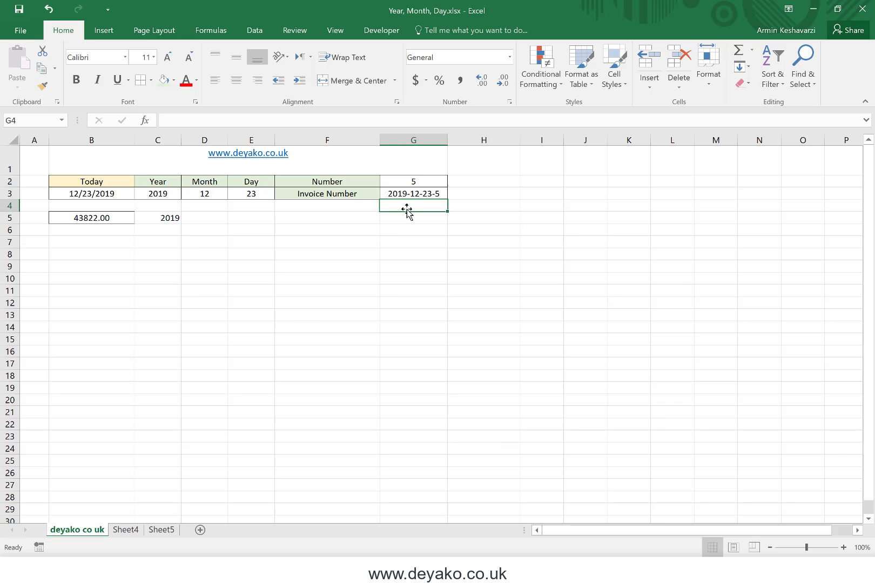
Step: Link cell G3 of the invoice template on Sheet5 to the invoice number in G3 of the deyako co uk sheet
left_click(161, 530)
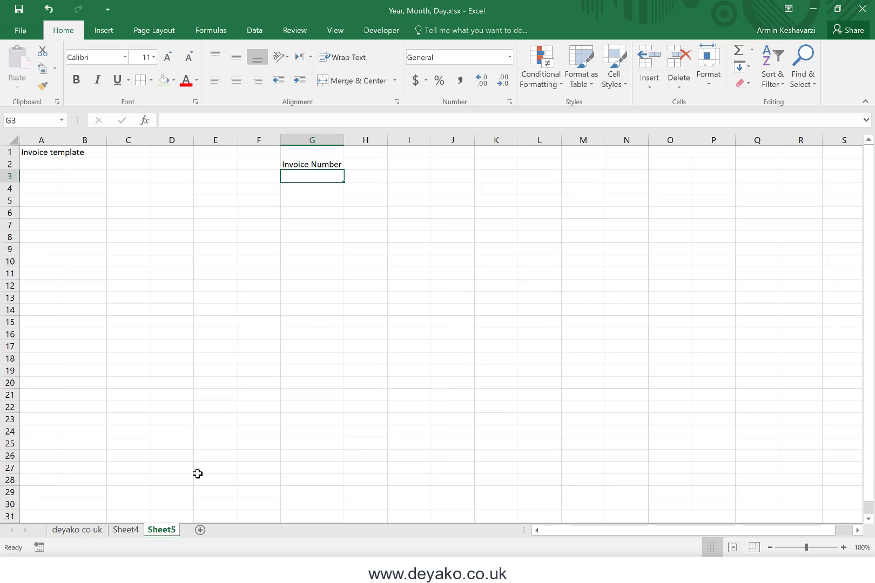
type("=")
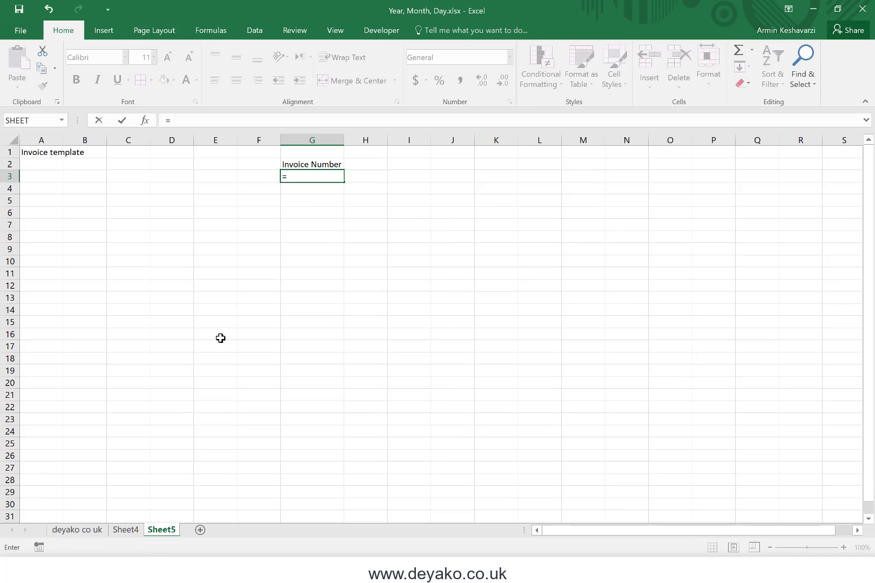
left_click(59, 532)
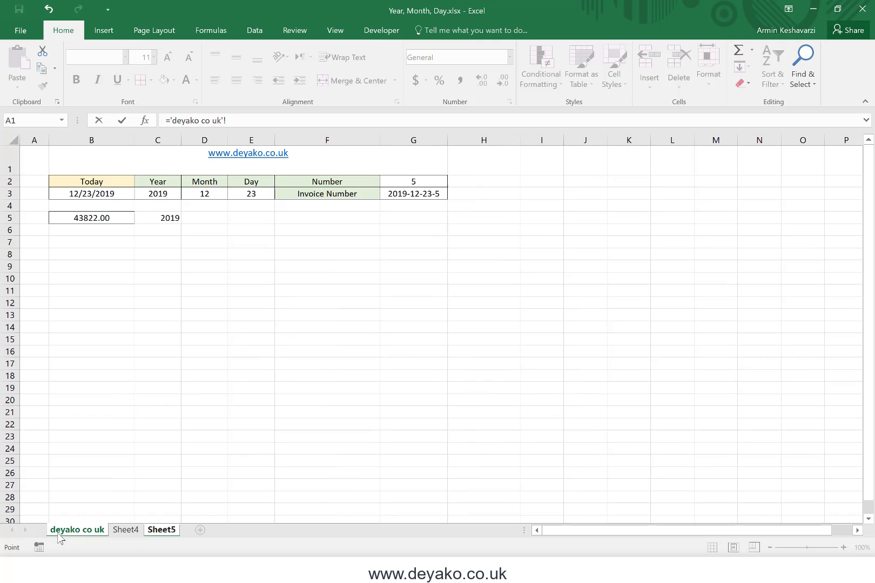
left_click(399, 196)
key("Return")
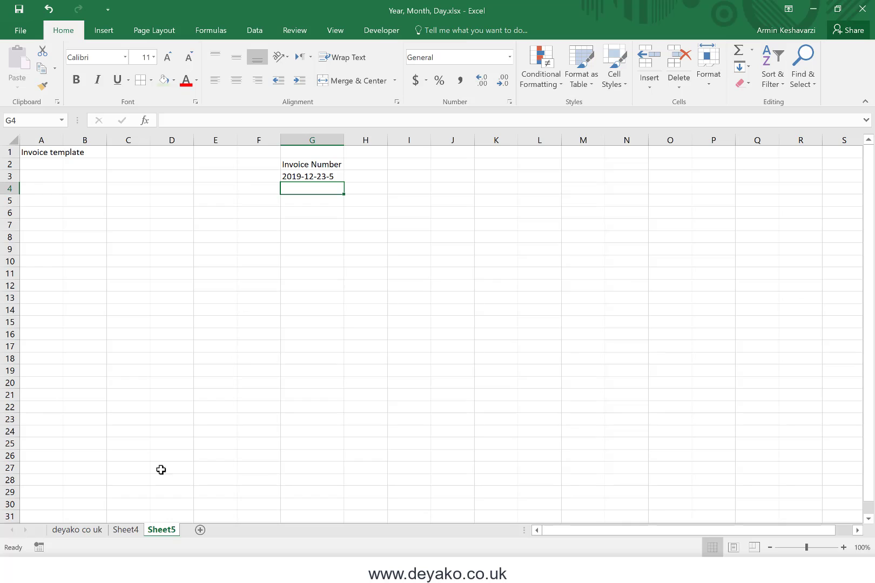
Step: Add the entry 6 in cell A6 of Sheet4 and check the invoice number on the deyako co uk sheet
left_click(126, 530)
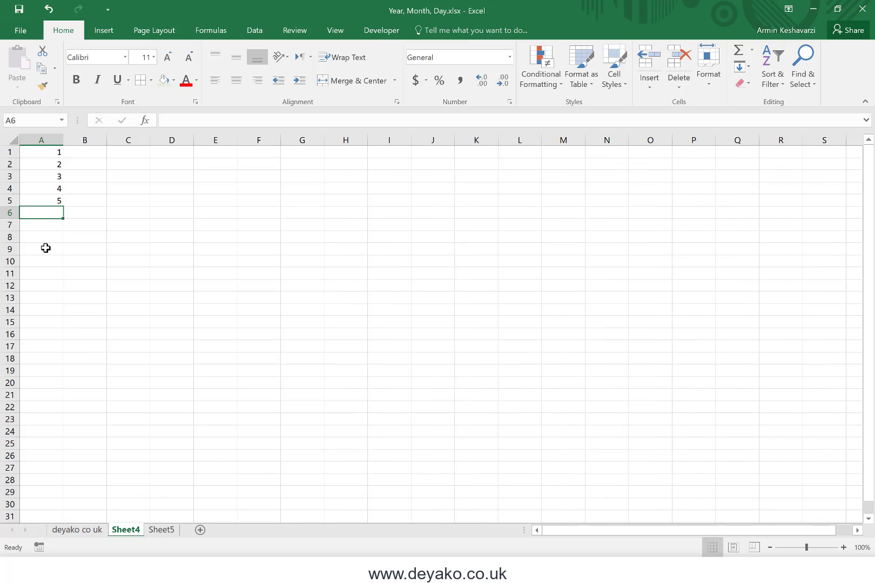
type("6")
key("Return")
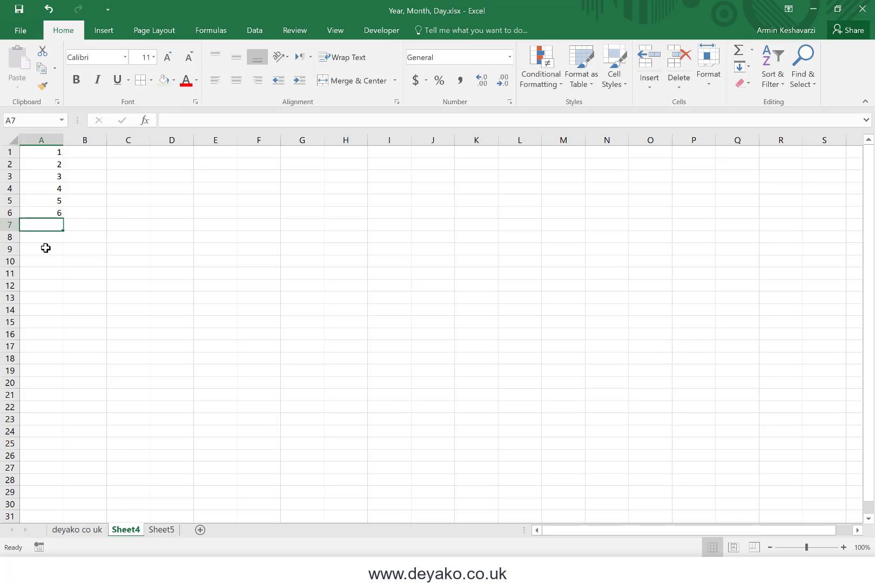
left_click(82, 532)
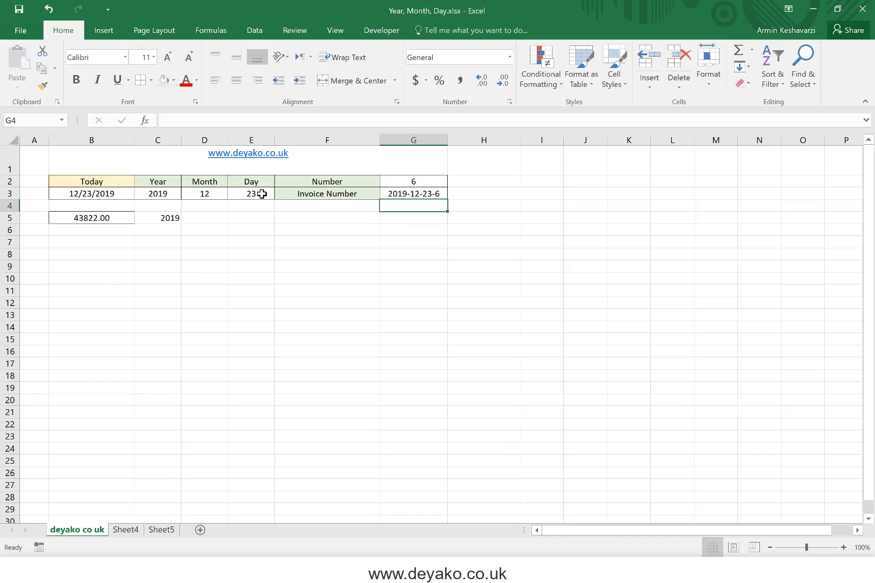
Step: Change the date formula in B3 to =TODAY()+1 to test the invoice number with another day
left_click(127, 196)
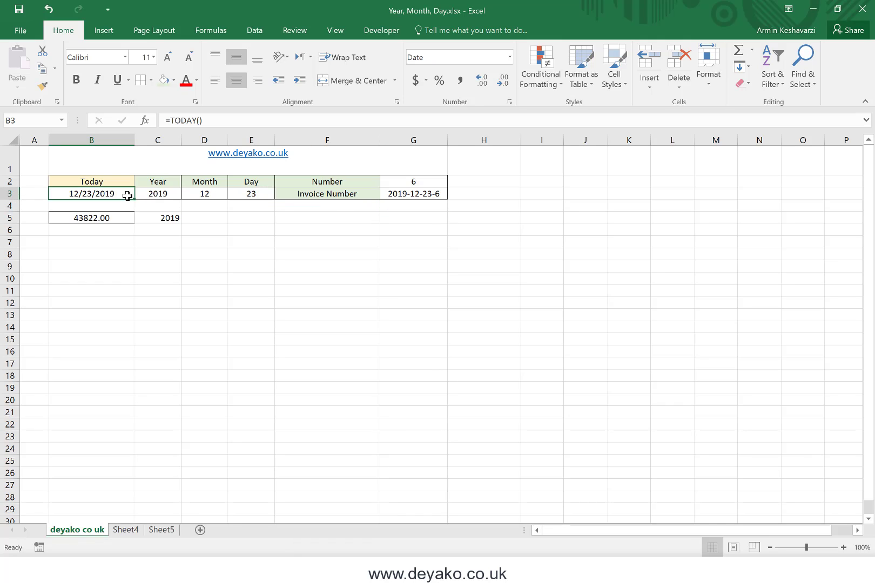
left_click(214, 116)
type("+1")
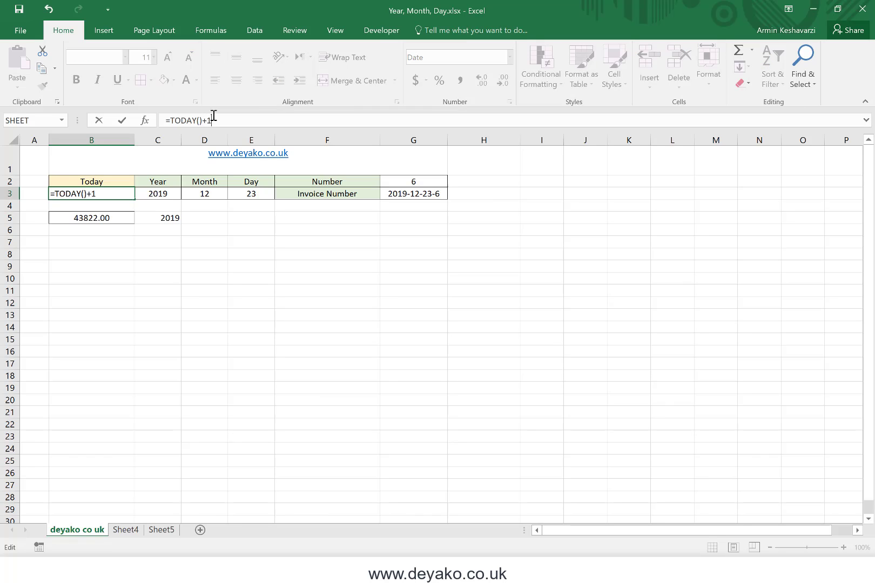
key("Return")
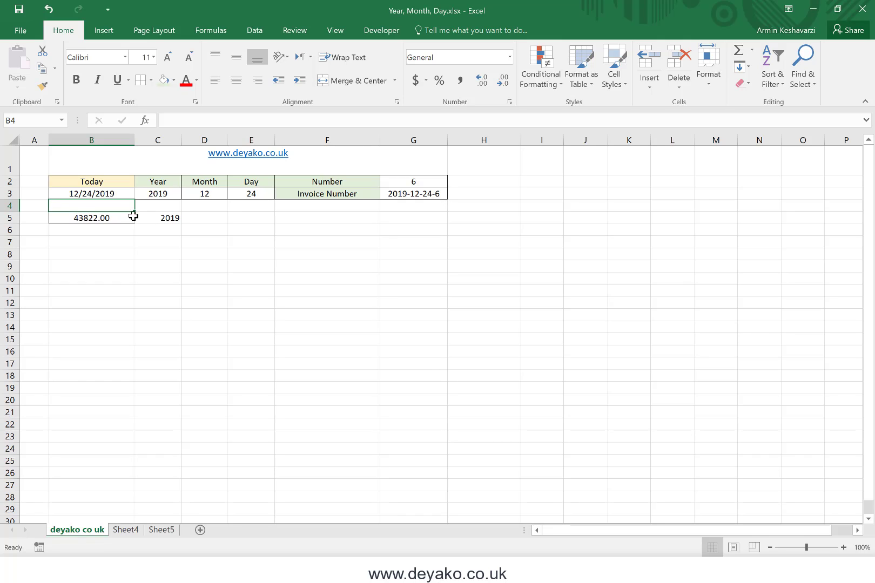
Step: Extend the offset in the B3 date formula so that it reads =TODAY()+10
left_click(106, 193)
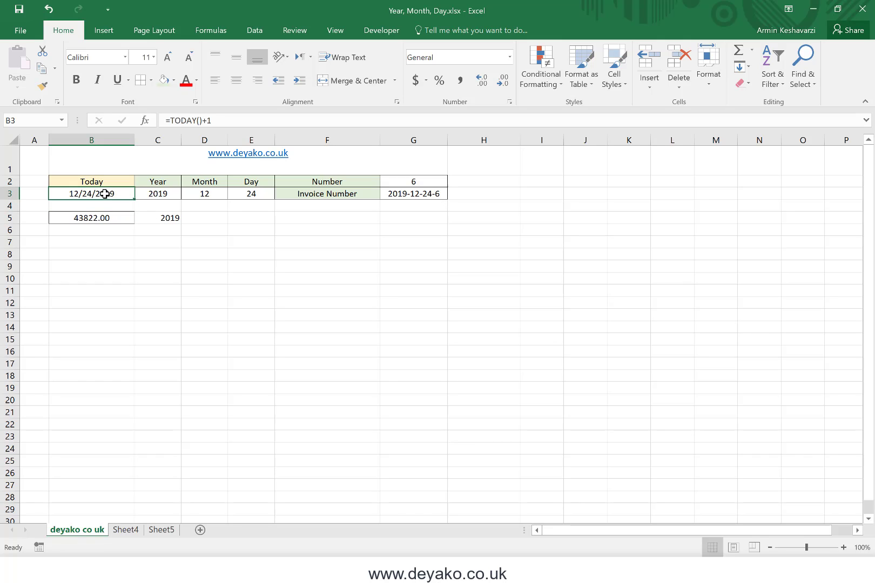
left_click(208, 120)
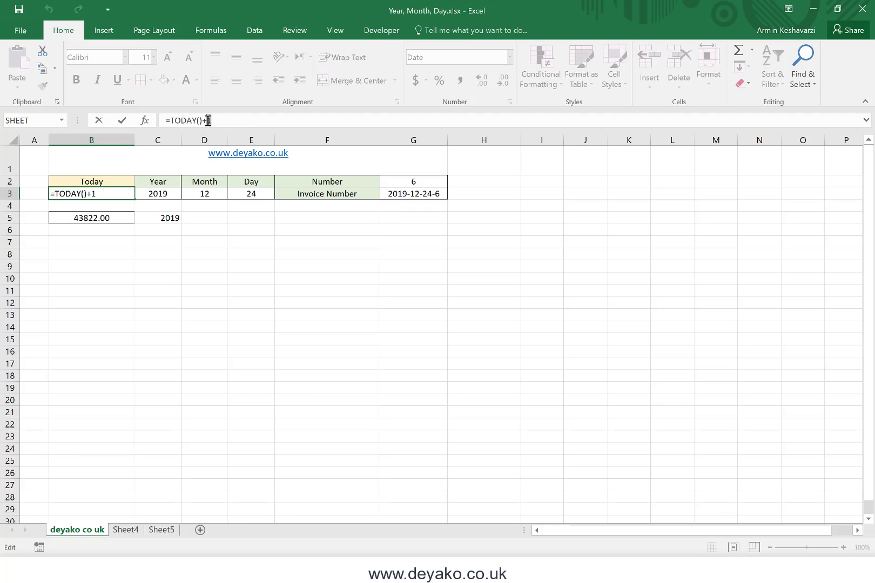
type("0")
key("Return")
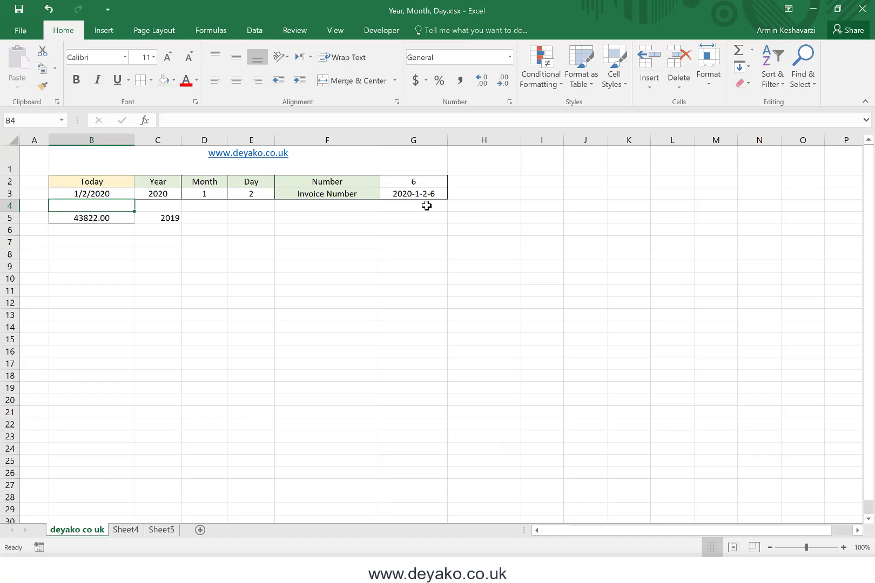
Step: Review the invoice number formula in G3, the COUNTA formula in G2 and the counted entries on Sheet4
left_click(411, 193)
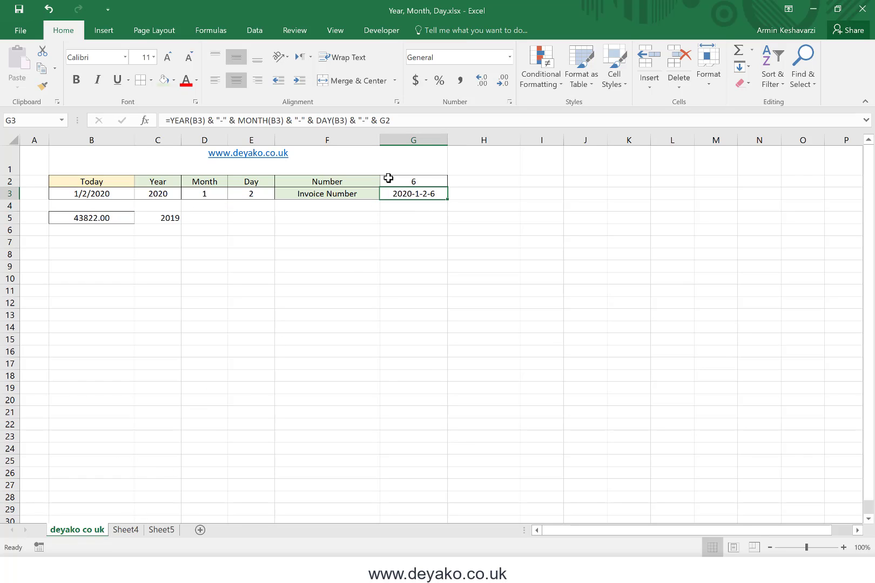
left_click(397, 178)
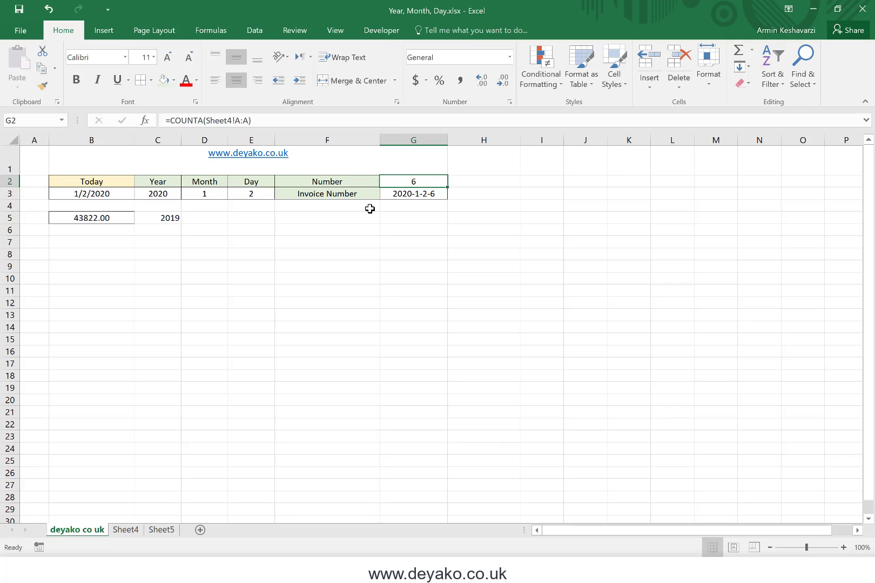
left_click(124, 532)
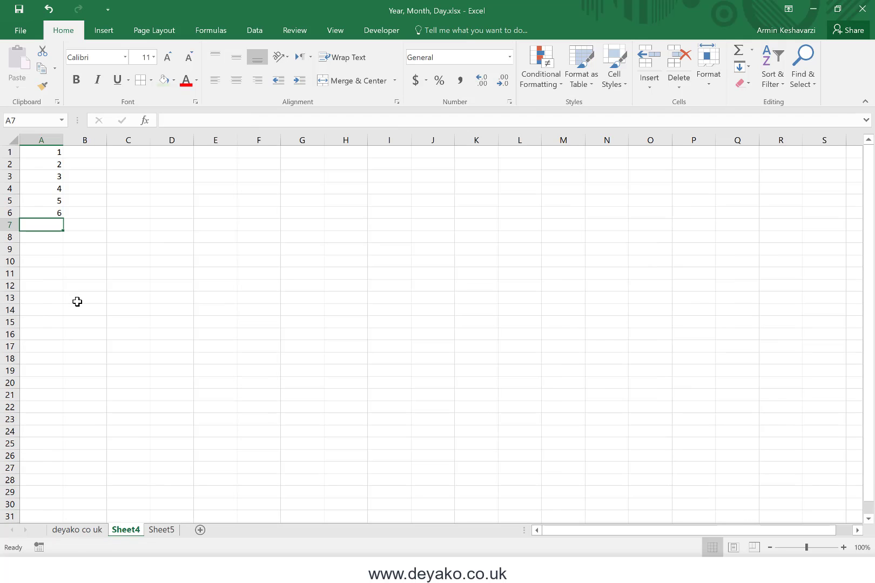
left_click(76, 529)
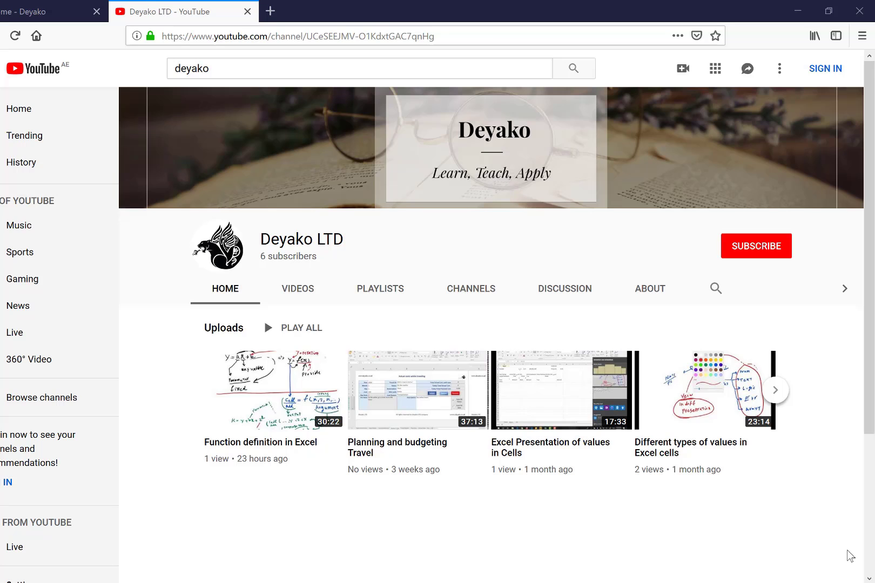
Step: Show the deyako.co.uk home page in the web browser
key("ctrl+Tab")
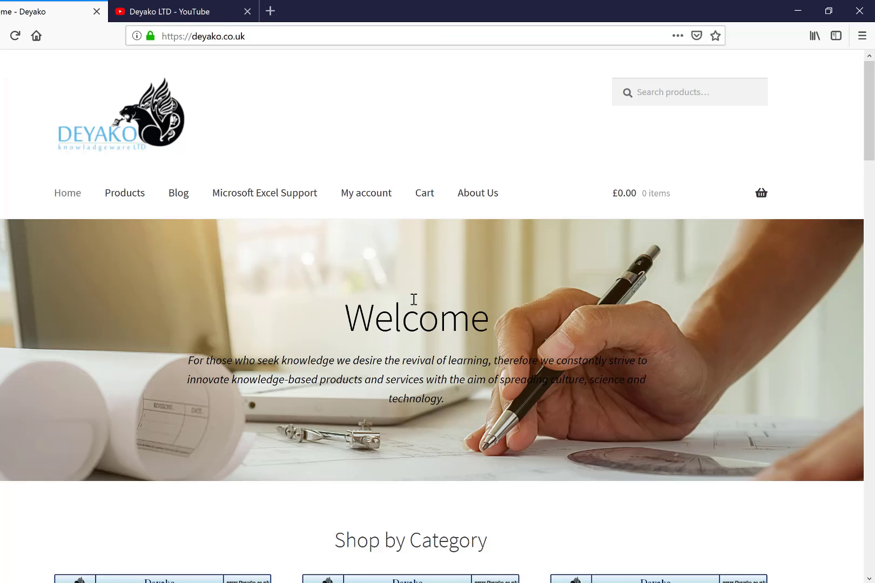